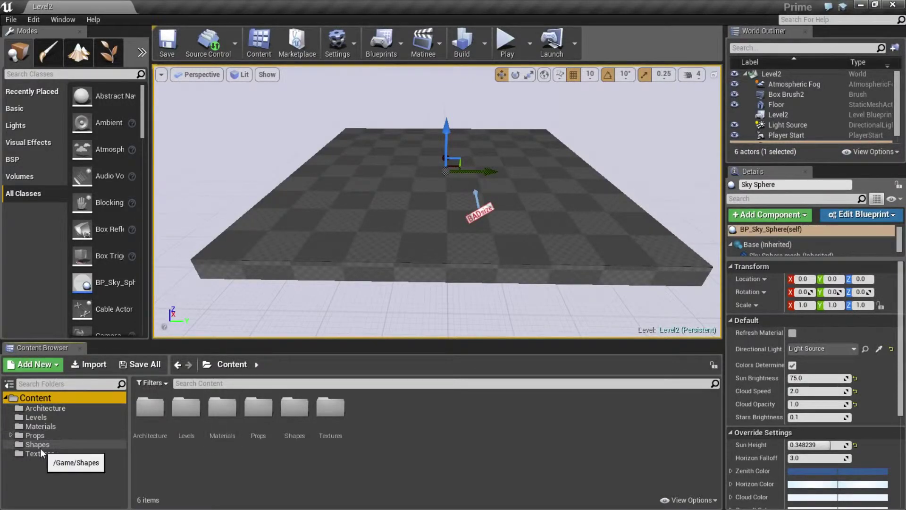
Step: Apply M_AssetPlatform to the floor, then start dragging a BSP Box into the level
{"action": "left_click", "coordinate": [38, 427]}
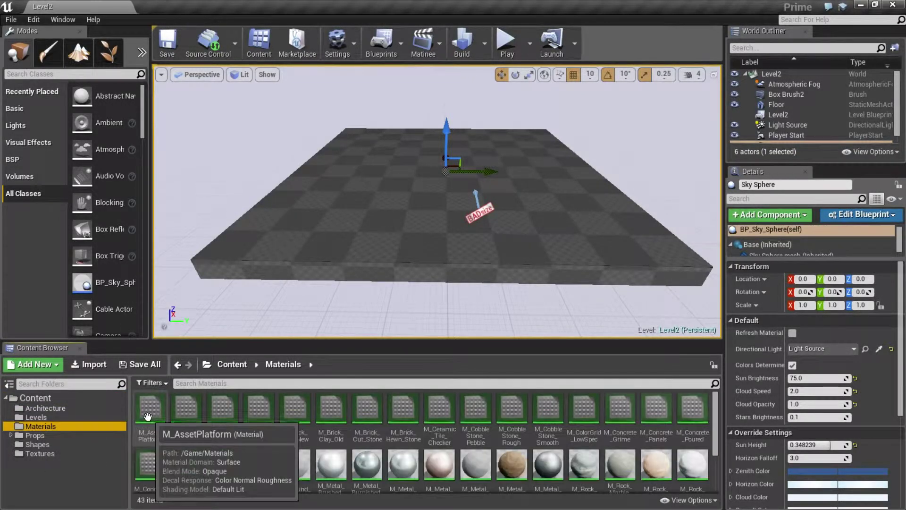
{"action": "left_click_drag", "start_coordinate": [148, 415], "coordinate": [328, 228]}
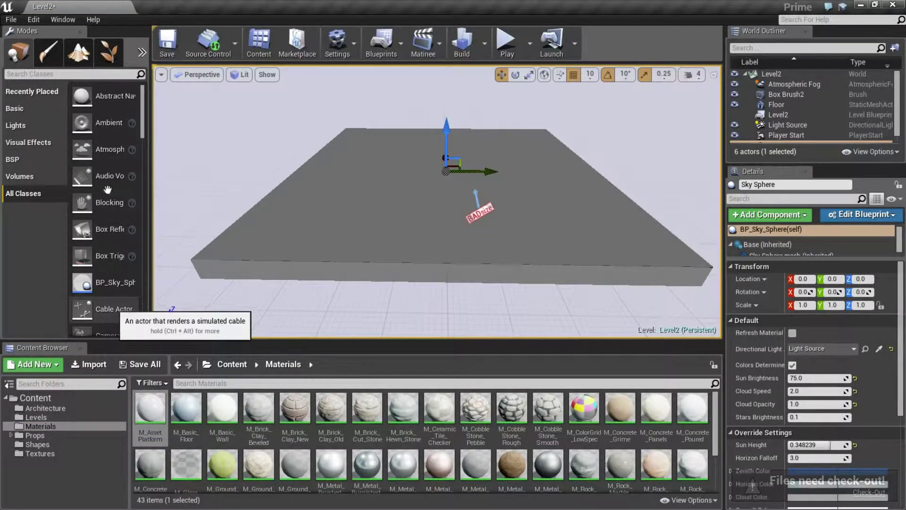
{"action": "left_click", "coordinate": [20, 159]}
{"action": "mouse_move", "coordinate": [81, 96]}
{"action": "left_mouse_down"}
{"action": "mouse_move", "coordinate": [342, 170]}
{"action": "mouse_move", "coordinate": [331, 167]}
{"action": "left_mouse_up"}
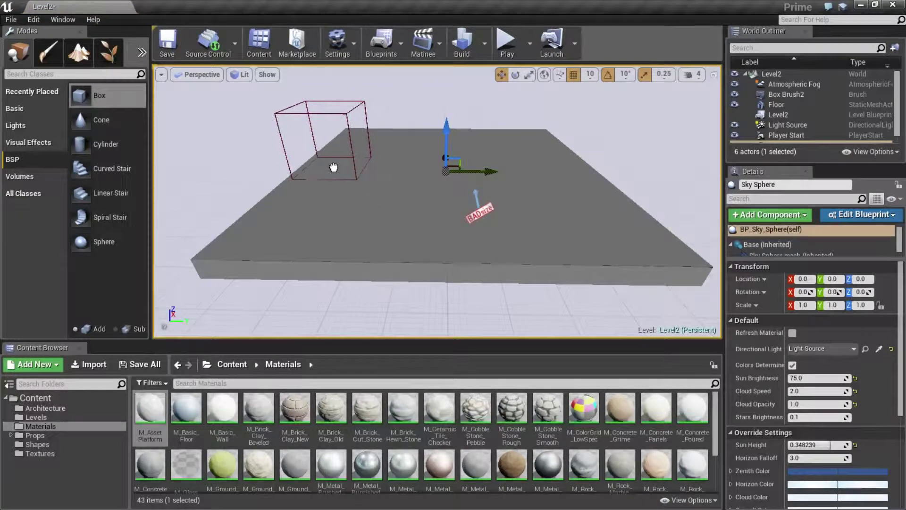
Step: Place the box brush and scale it to 1.25 × 5.0 × 1.25
{"action": "left_click_drag", "start_coordinate": [331, 168], "coordinate": [330, 167]}
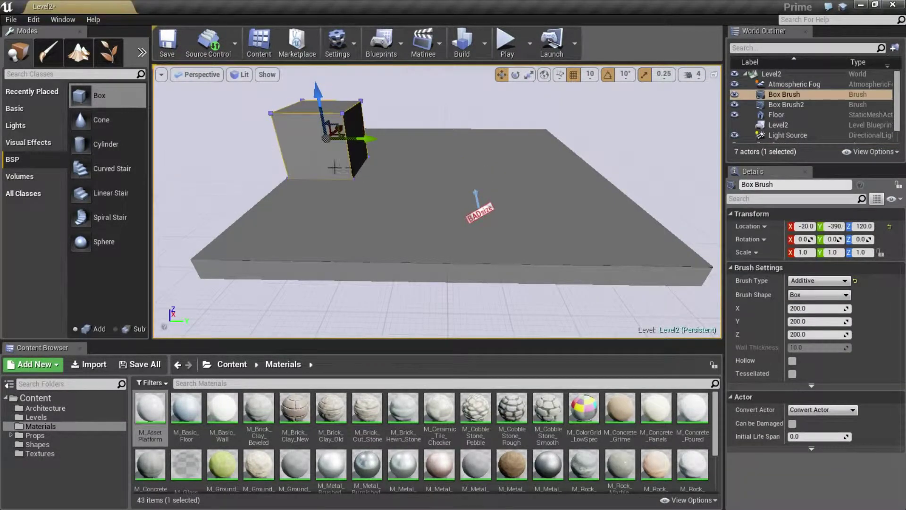
{"action": "key", "text": "r"}
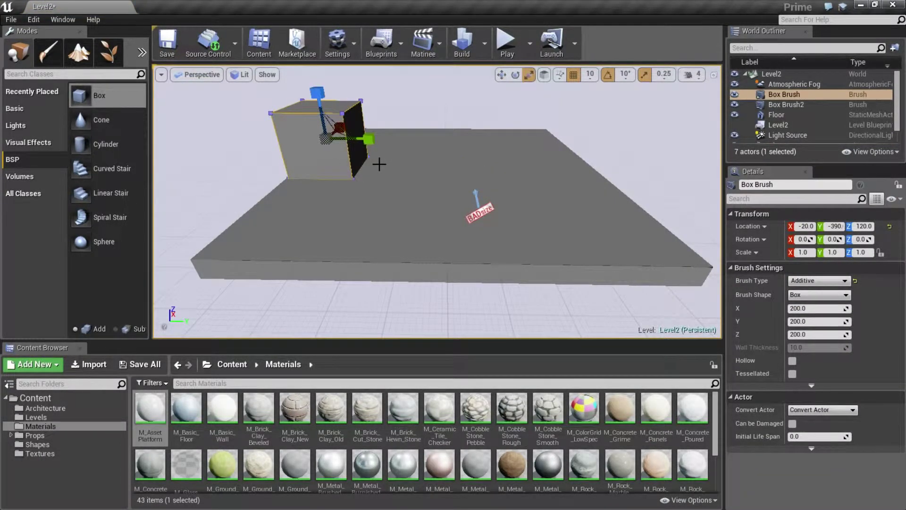
{"action": "left_click_drag", "start_coordinate": [373, 145], "coordinate": [235, 145]}
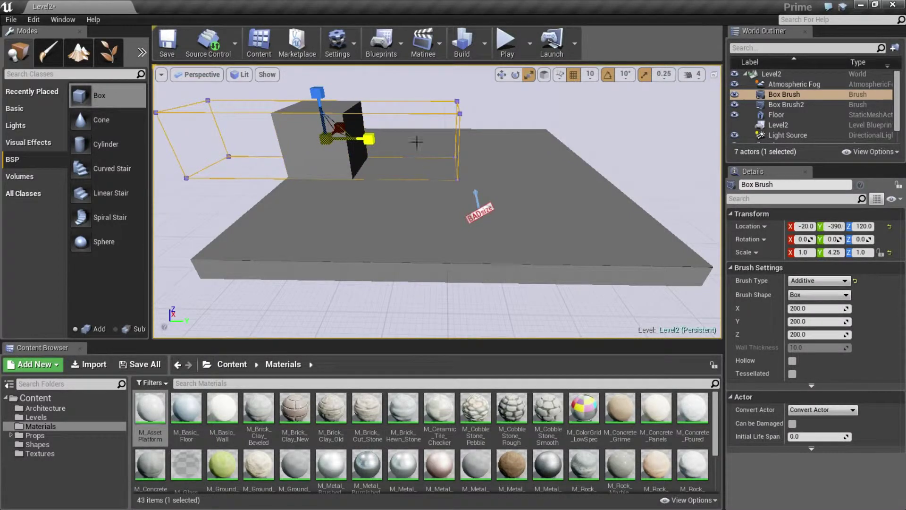
{"action": "mouse_move", "coordinate": [326, 139]}
{"action": "left_mouse_down"}
{"action": "mouse_move", "coordinate": [333, 125]}
{"action": "mouse_move", "coordinate": [343, 138]}
{"action": "left_mouse_up"}
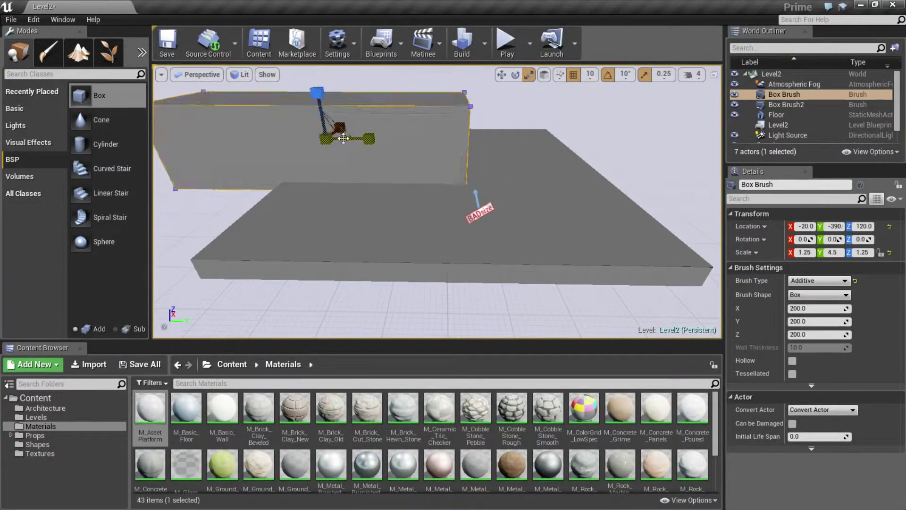
{"action": "key", "text": "w"}
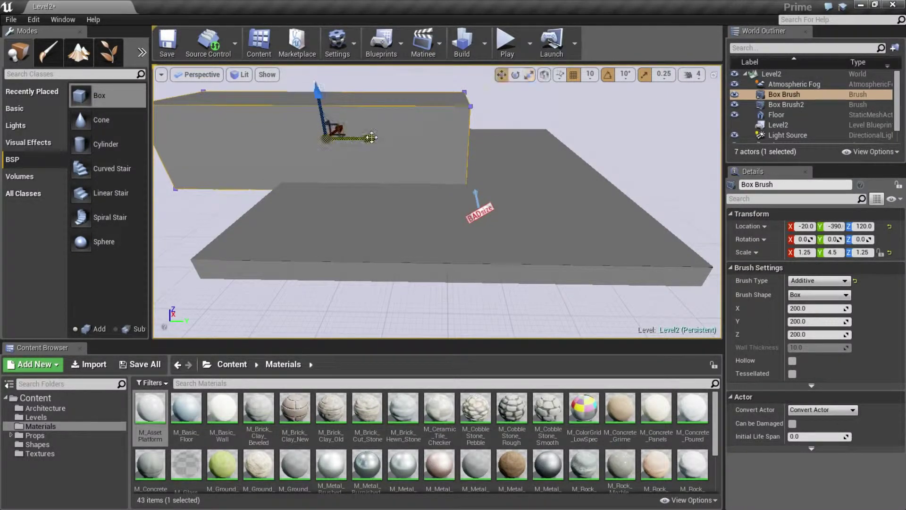
{"action": "mouse_move", "coordinate": [355, 138]}
{"action": "left_mouse_down"}
{"action": "mouse_move", "coordinate": [489, 138]}
{"action": "mouse_move", "coordinate": [469, 139]}
{"action": "left_mouse_up"}
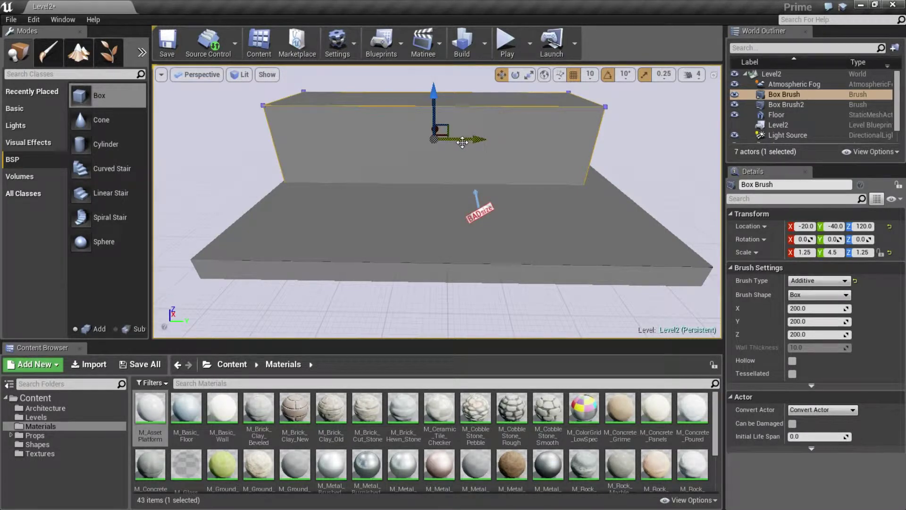
{"action": "key", "text": "r"}
{"action": "left_click_drag", "start_coordinate": [478, 139], "coordinate": [491, 139]}
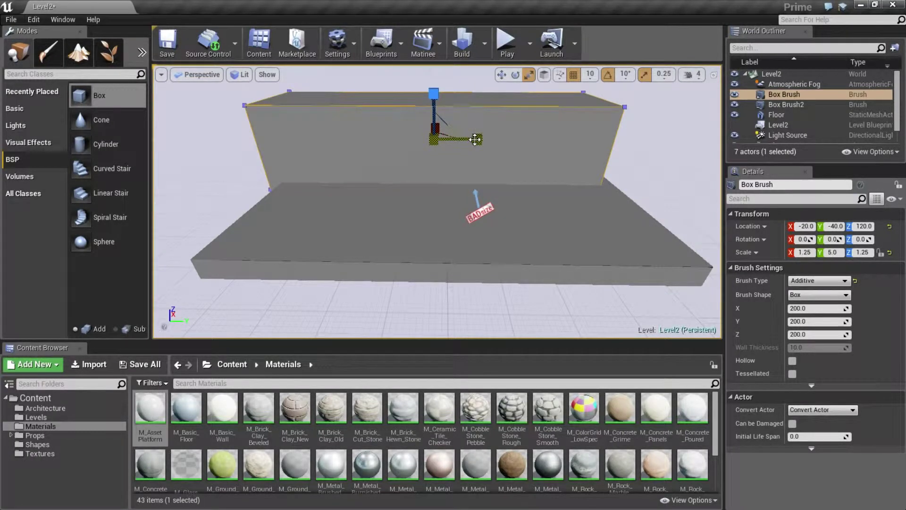
Step: Position the wall block at location (-20, 0, 145)
{"action": "key", "text": "w"}
{"action": "left_click_drag", "start_coordinate": [432, 90], "coordinate": [433, 68]}
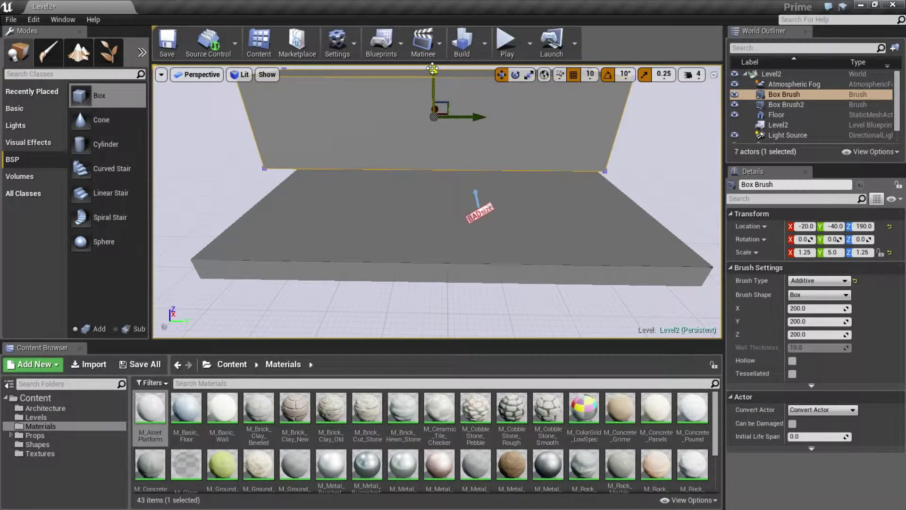
{"action": "left_click_drag", "start_coordinate": [432, 68], "coordinate": [432, 82]}
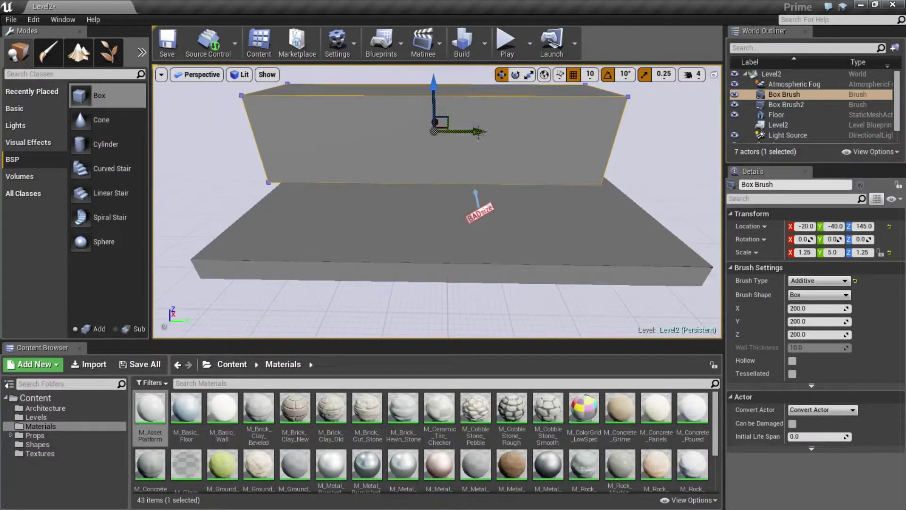
{"action": "left_click_drag", "start_coordinate": [479, 132], "coordinate": [491, 134]}
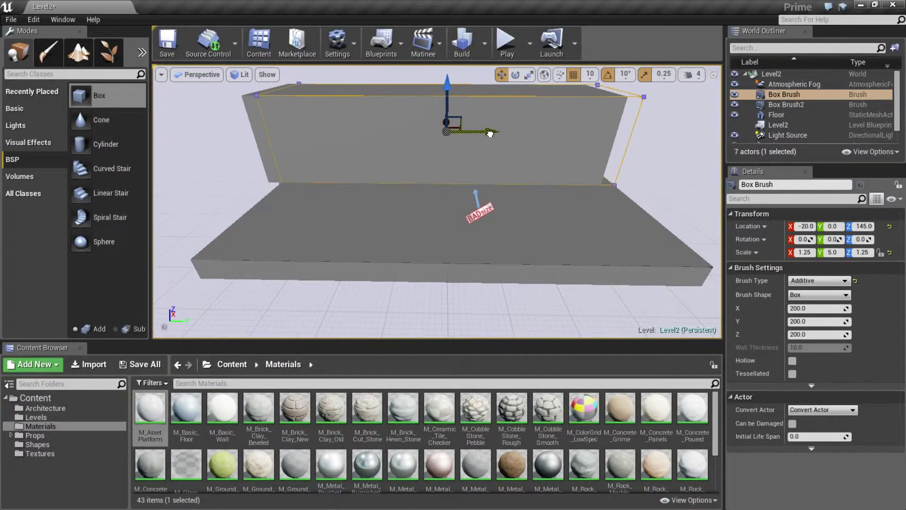
{"action": "left_click", "coordinate": [391, 207]}
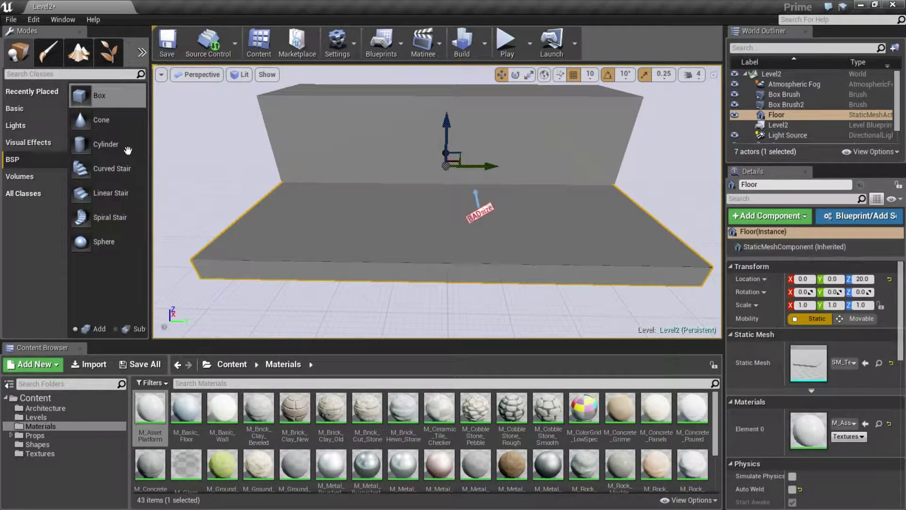
Step: Place a second BSP Box in front of the wall and set its Brush Type to Subtractive
{"action": "left_click", "coordinate": [79, 100]}
{"action": "left_click_drag", "start_coordinate": [78, 108], "coordinate": [394, 209]}
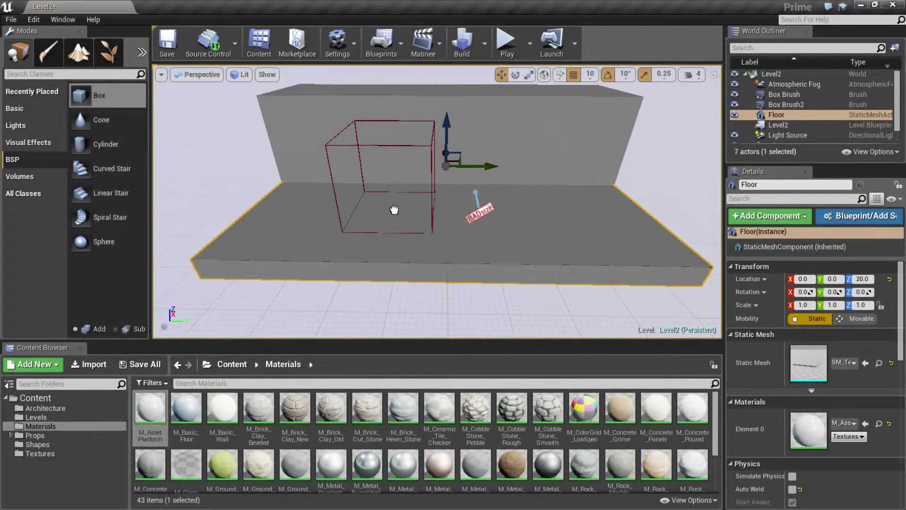
{"action": "left_click_drag", "start_coordinate": [394, 209], "coordinate": [390, 202]}
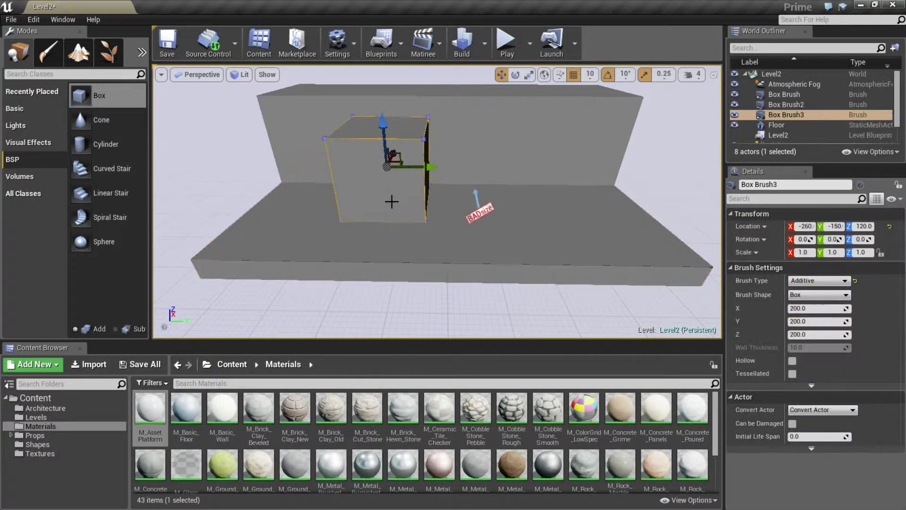
{"action": "left_click", "coordinate": [830, 281]}
{"action": "left_click", "coordinate": [820, 295]}
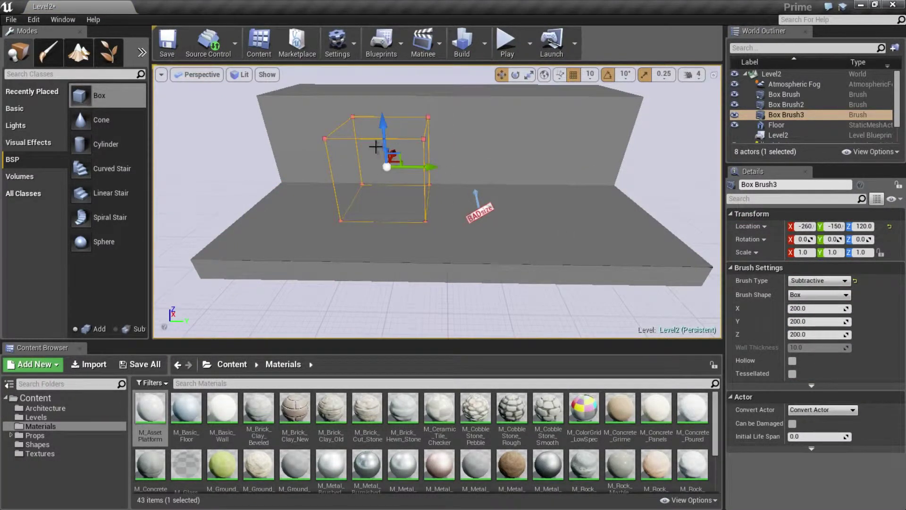
Step: Move the subtractive brush into the wall at (-70, -150, 120)
{"action": "left_click_drag", "start_coordinate": [396, 151], "coordinate": [402, 134]}
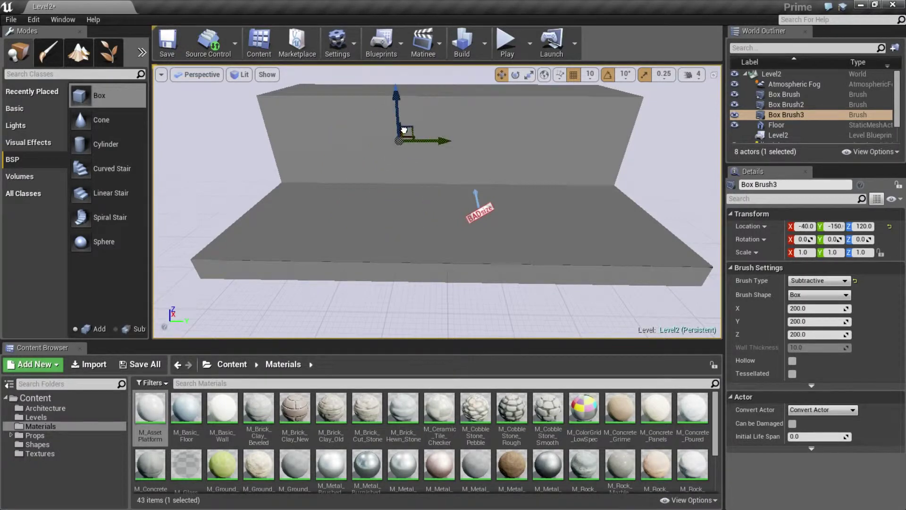
{"action": "left_click_drag", "start_coordinate": [402, 134], "coordinate": [402, 132]}
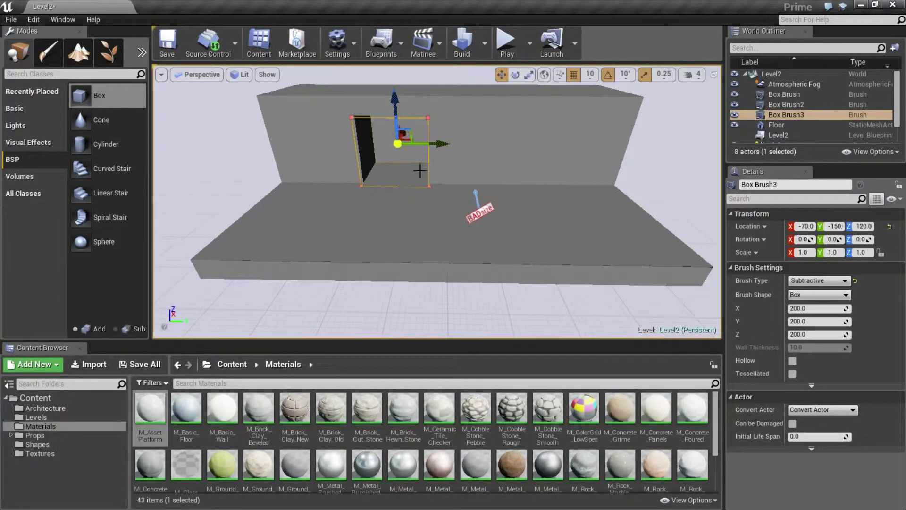
{"action": "left_click", "coordinate": [410, 222]}
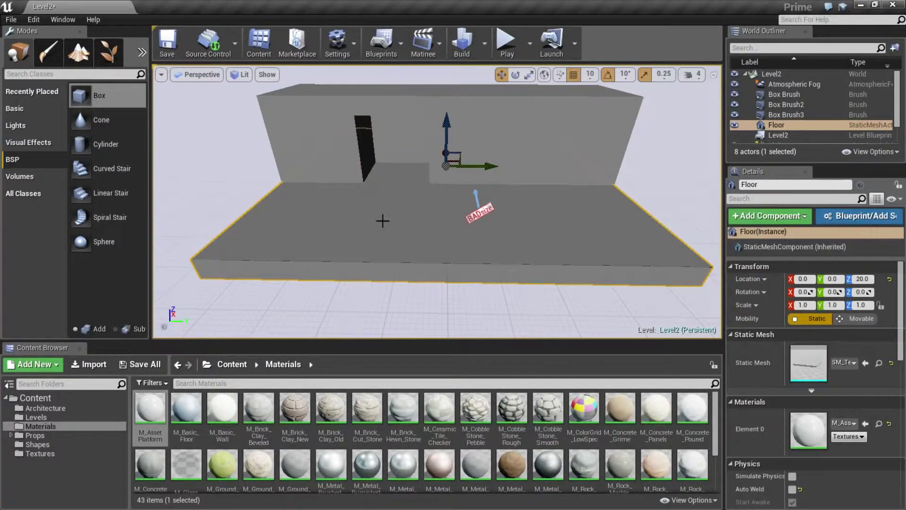
{"action": "left_click", "coordinate": [23, 193]}
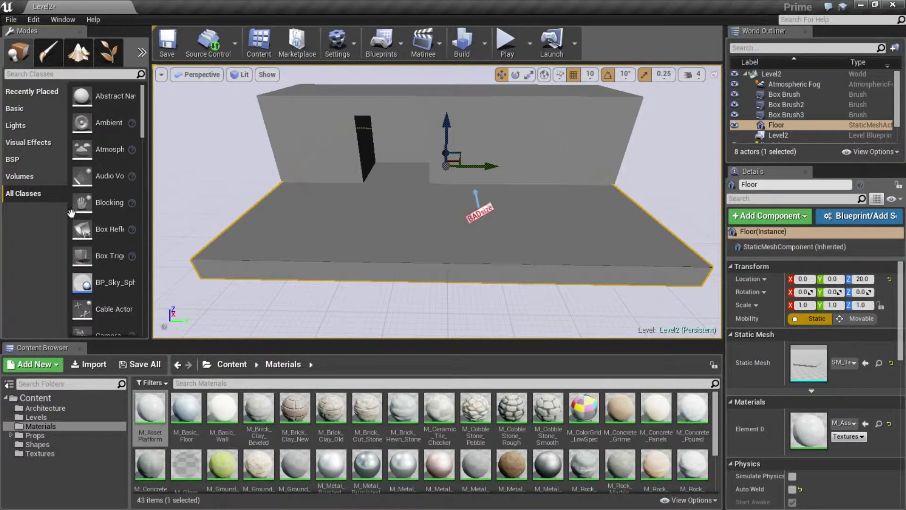
Step: Drag a TriggerBox into the level and roughly size and position it at the doorway
{"action": "mouse_move", "coordinate": [102, 250]}
{"action": "left_mouse_down"}
{"action": "mouse_move", "coordinate": [397, 169]}
{"action": "mouse_move", "coordinate": [396, 120]}
{"action": "left_mouse_up"}
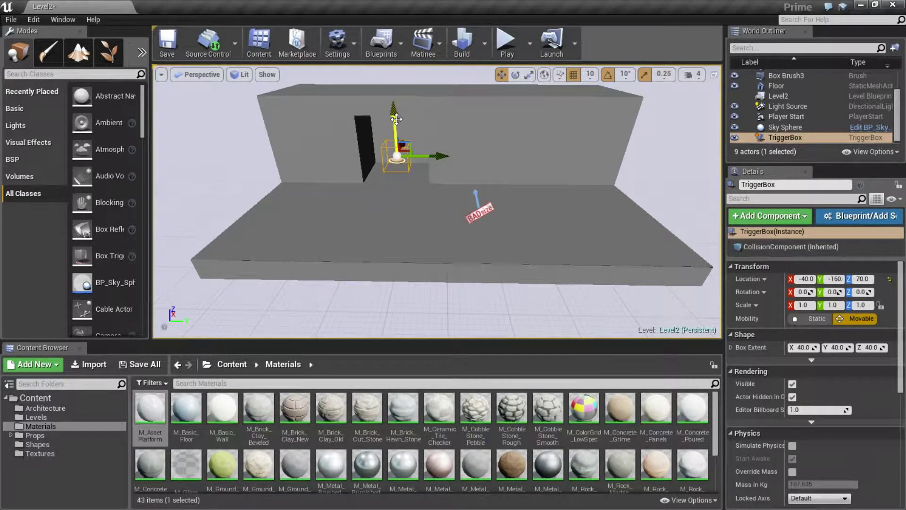
{"action": "key", "text": "r"}
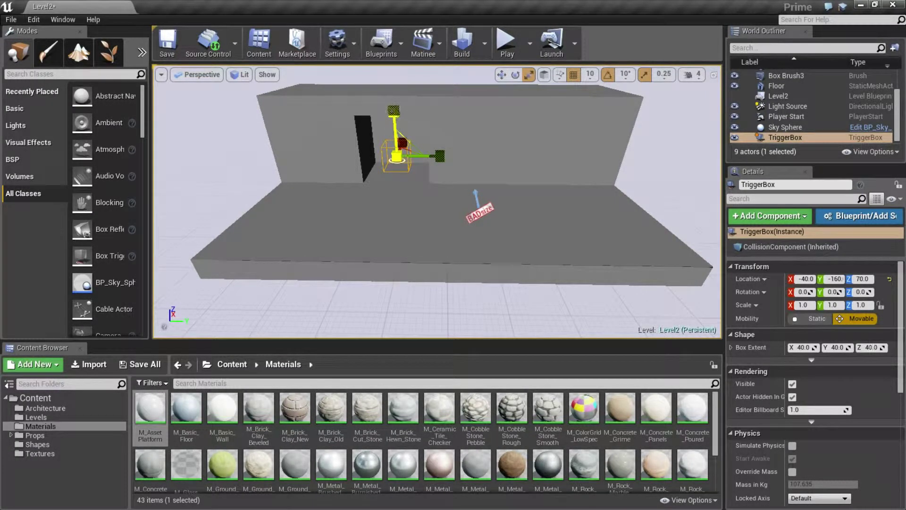
{"action": "left_click_drag", "start_coordinate": [394, 110], "coordinate": [394, 107]}
{"action": "left_click_drag", "start_coordinate": [439, 156], "coordinate": [453, 156]}
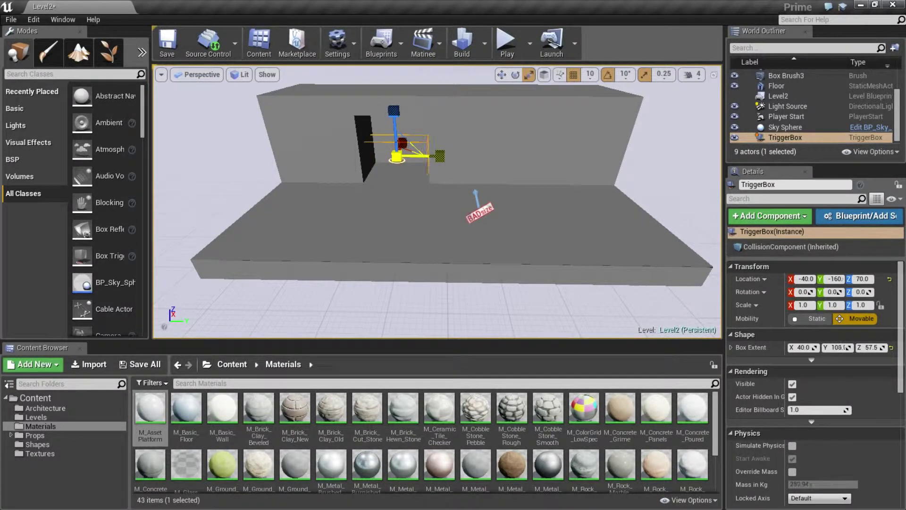
{"action": "left_click_drag", "start_coordinate": [440, 156], "coordinate": [449, 155]}
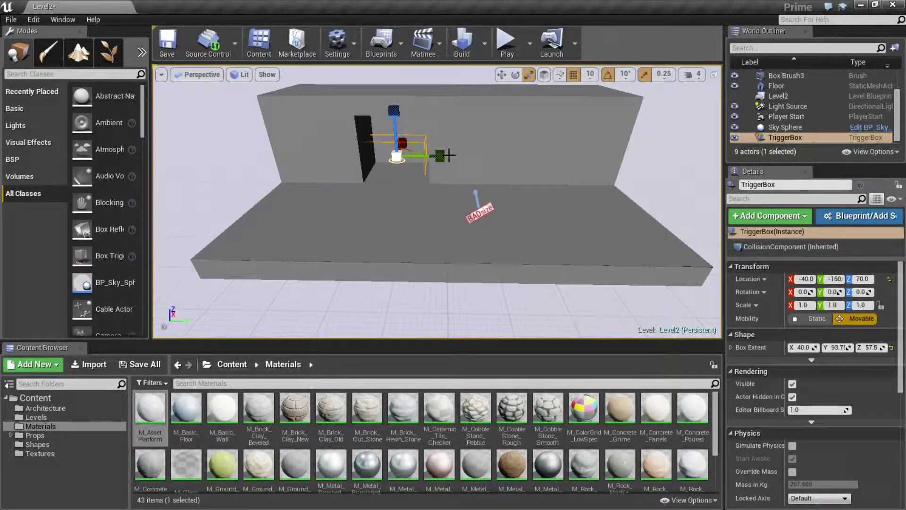
{"action": "key", "text": "w"}
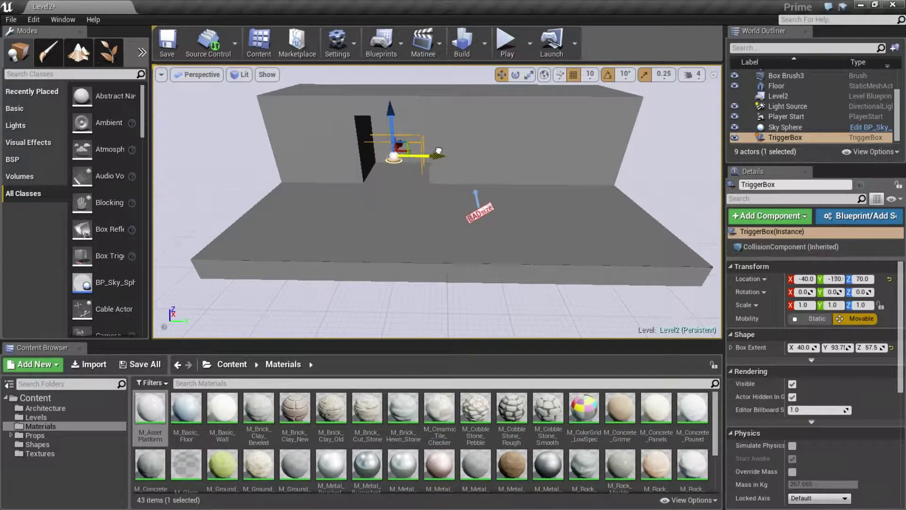
{"action": "left_click_drag", "start_coordinate": [442, 151], "coordinate": [446, 152]}
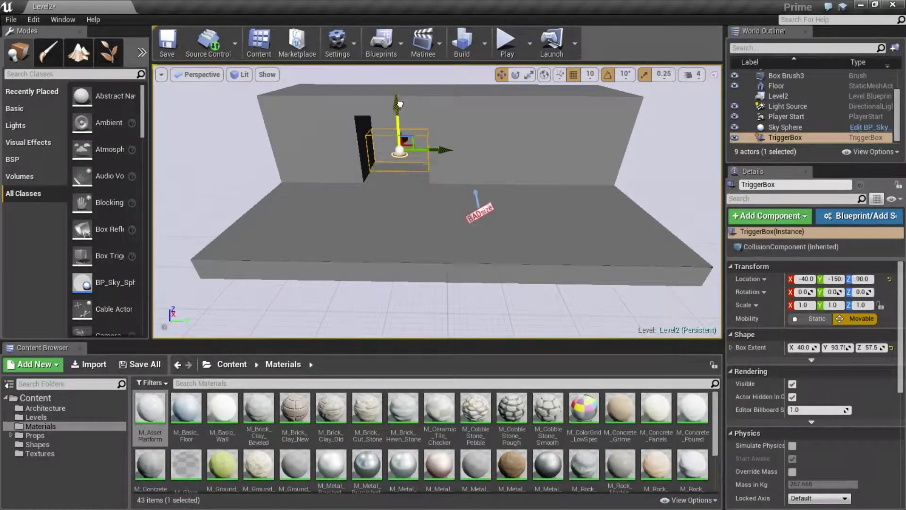
Step: Raise the TriggerBox to Z 110 and stretch it to extent 40 × 93.75 × 81.25
{"action": "left_click_drag", "start_coordinate": [401, 110], "coordinate": [400, 96]}
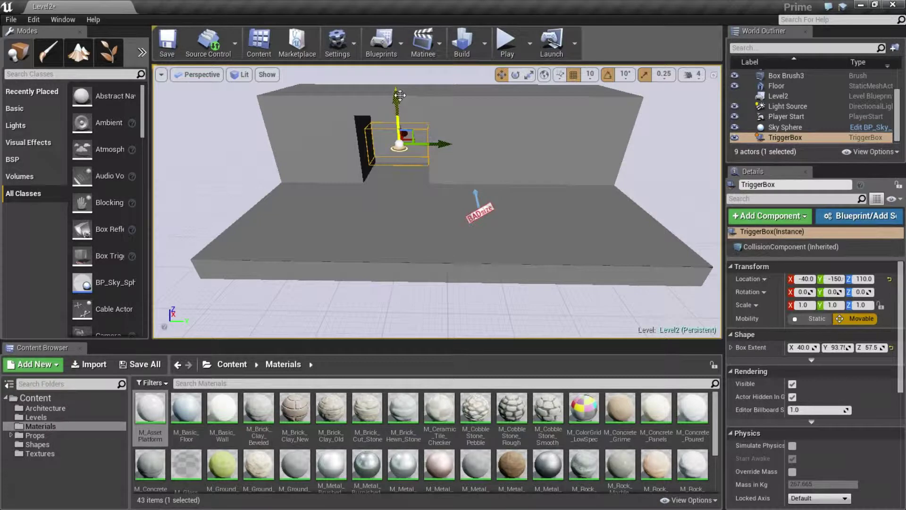
{"action": "key", "text": "r"}
{"action": "left_click_drag", "start_coordinate": [398, 100], "coordinate": [397, 90]}
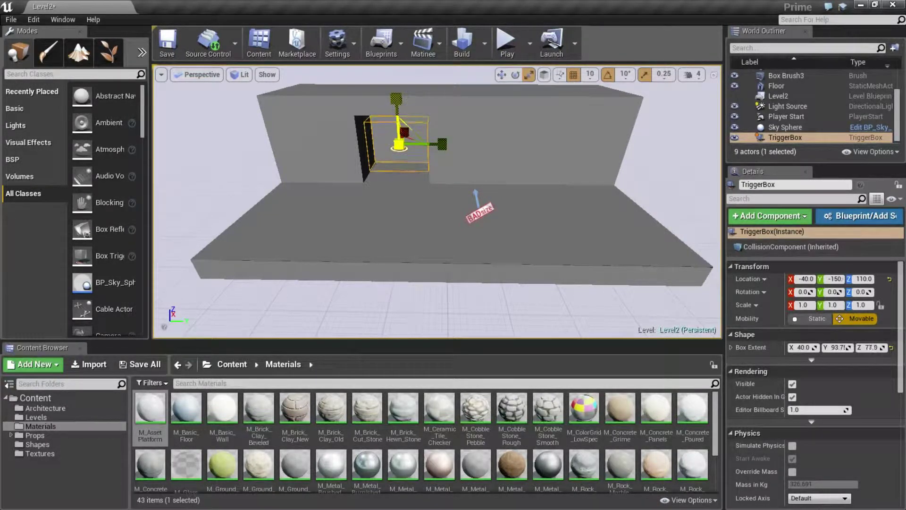
{"action": "left_click_drag", "start_coordinate": [397, 90], "coordinate": [389, 186]}
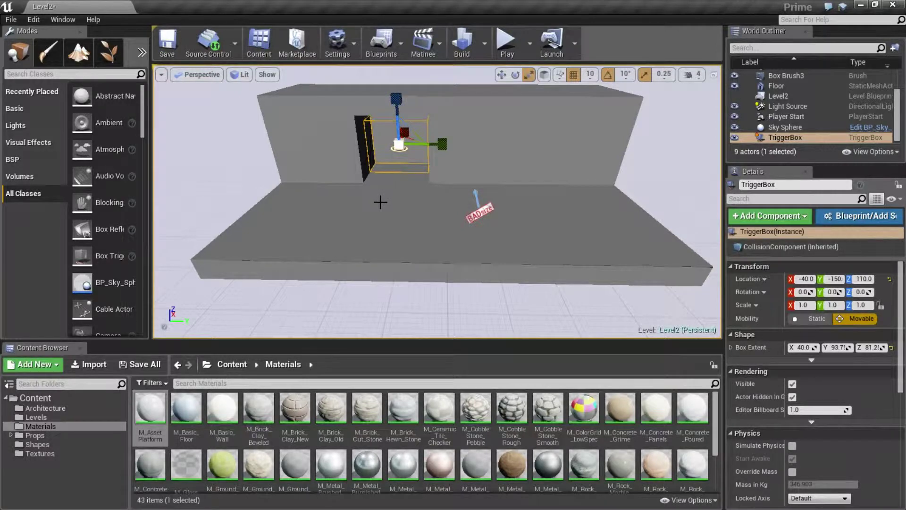
{"action": "key", "text": "w"}
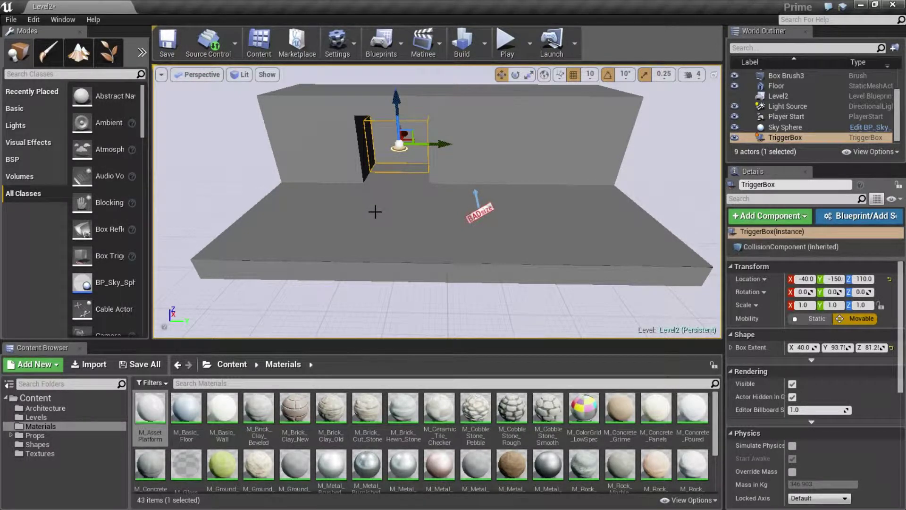
{"action": "left_click", "coordinate": [327, 199]}
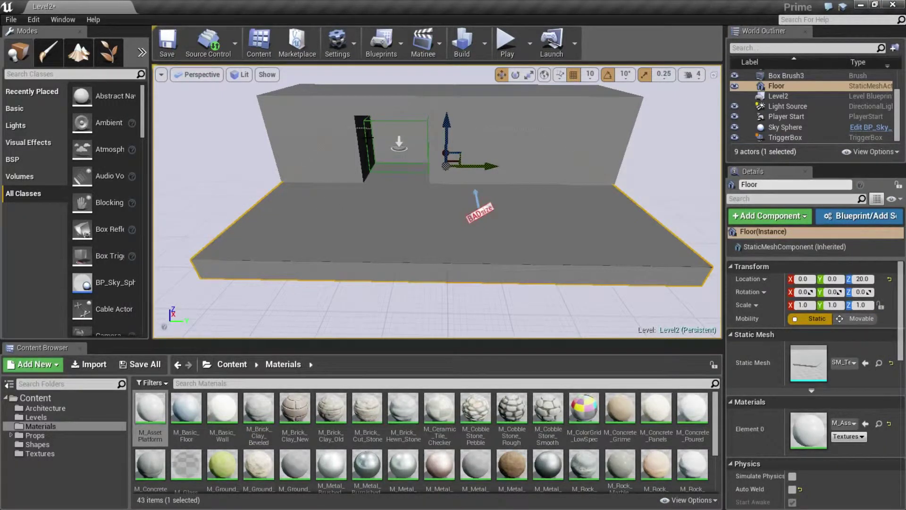
Step: Drop M_Basic_Wall and then M_AssetPlatform onto the back wall brush, leaving M_AssetPlatform applied
{"action": "left_click", "coordinate": [785, 137]}
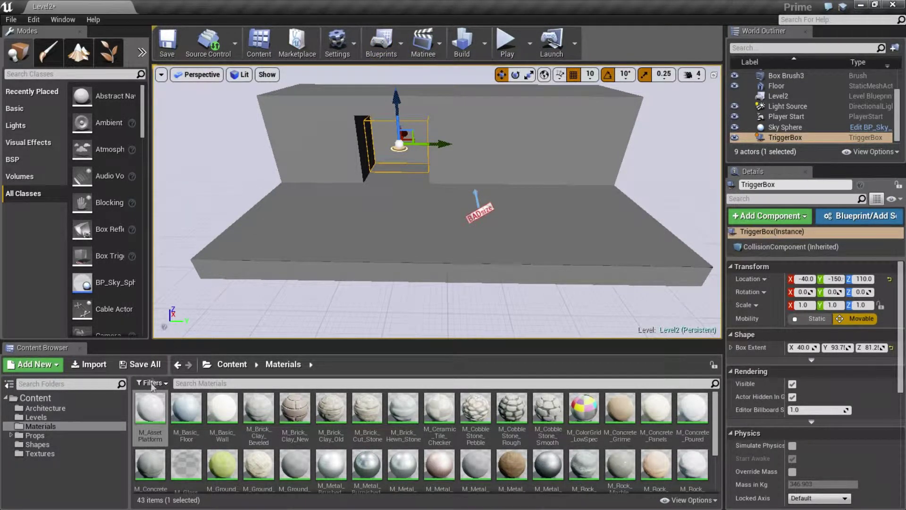
{"action": "left_click", "coordinate": [304, 137]}
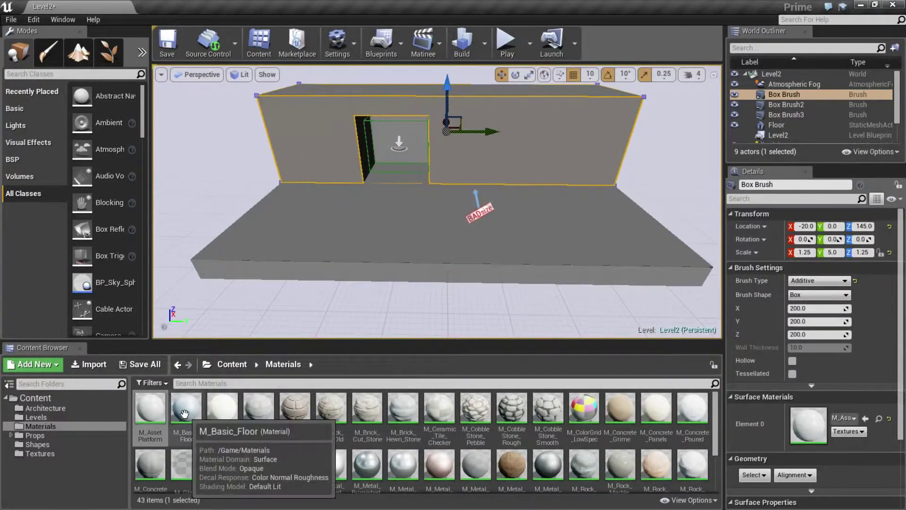
{"action": "left_click_drag", "start_coordinate": [222, 409], "coordinate": [319, 143]}
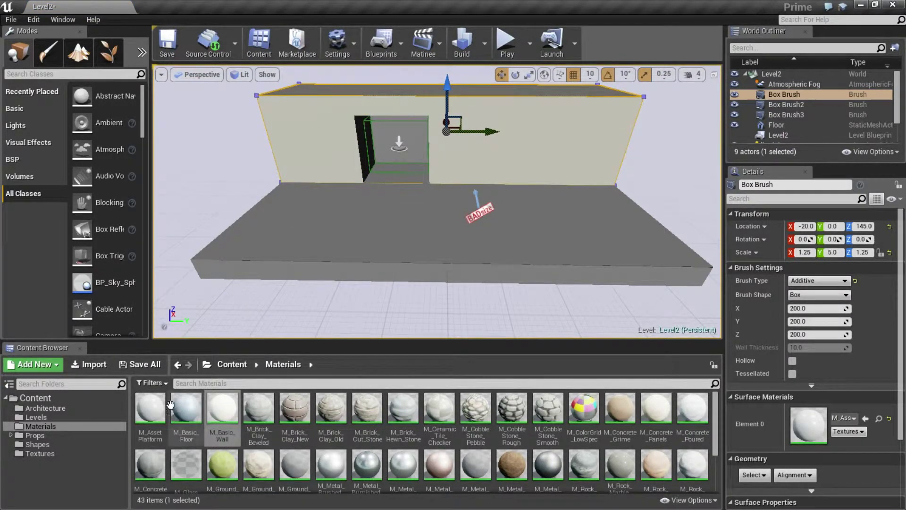
{"action": "left_click_drag", "start_coordinate": [150, 408], "coordinate": [307, 91]}
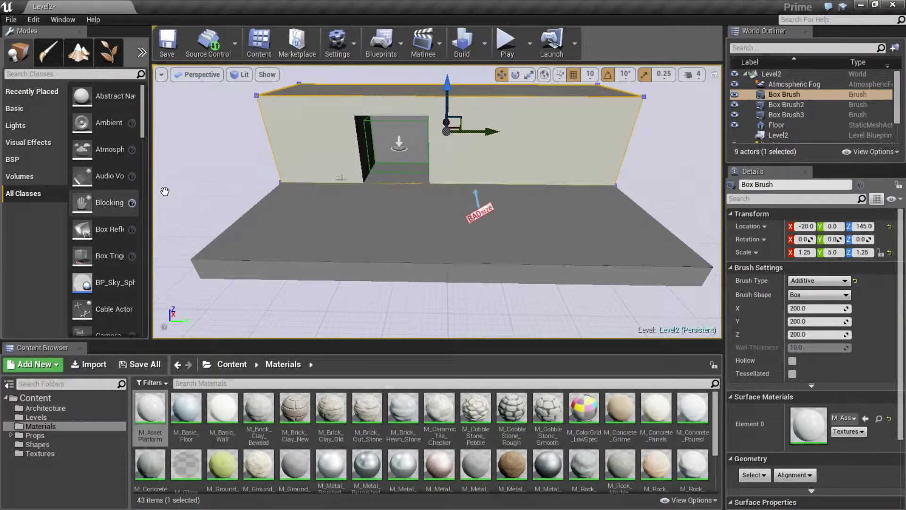
{"action": "left_click", "coordinate": [365, 134]}
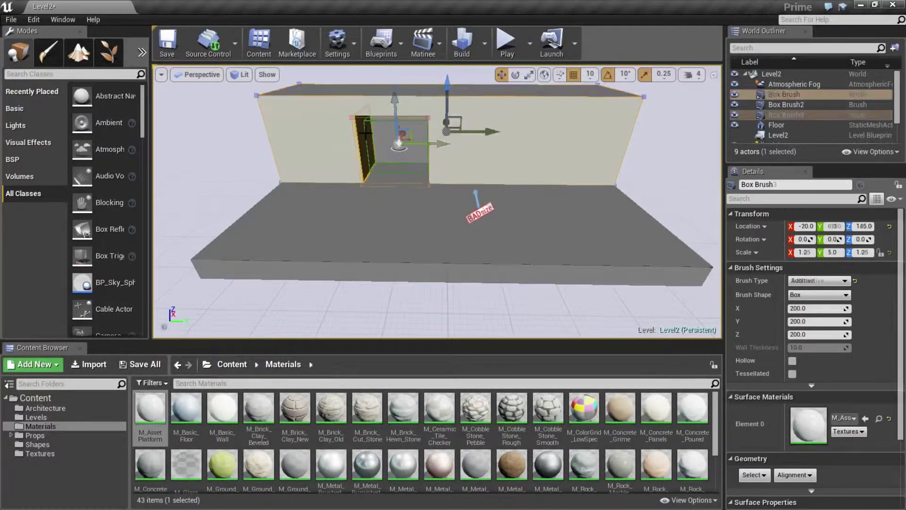
Step: Select the TriggerBox and open Level2's Level Blueprint from the Blueprints toolbar menu
{"action": "left_click", "coordinate": [402, 176]}
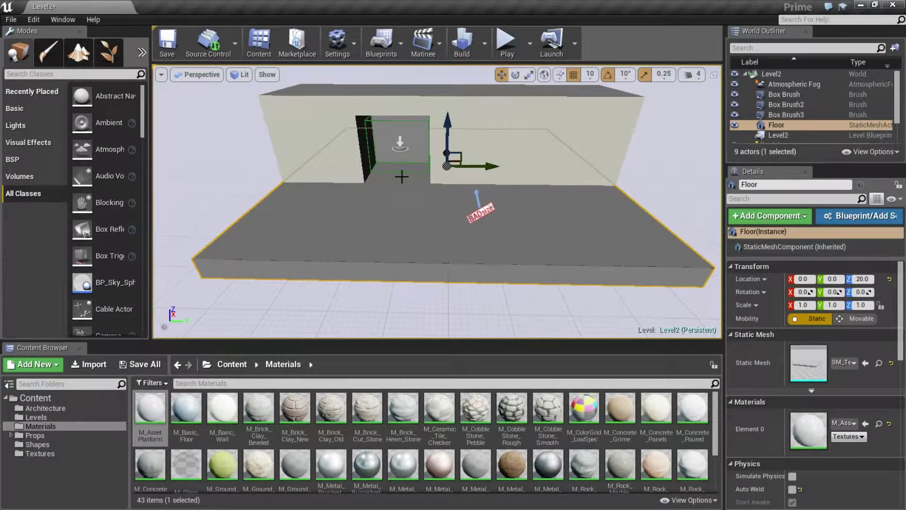
{"action": "left_click", "coordinate": [401, 171]}
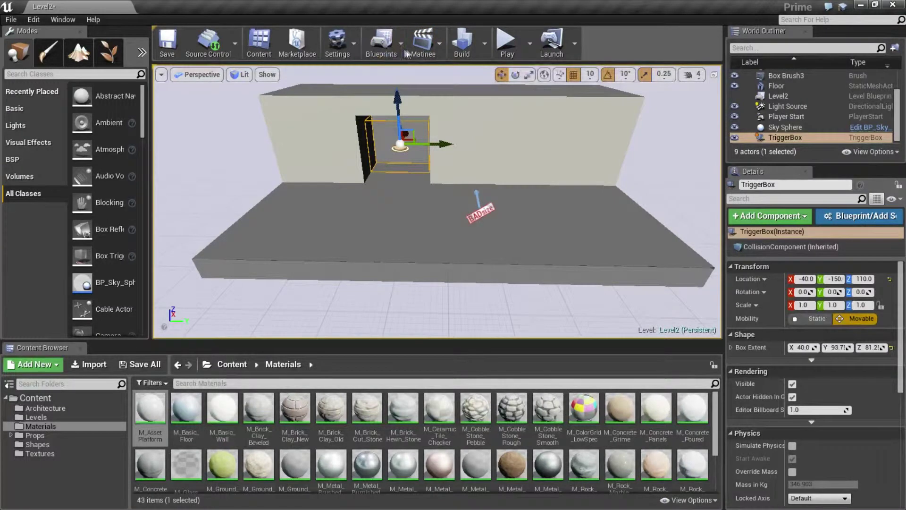
{"action": "left_click", "coordinate": [383, 46]}
{"action": "mouse_move", "coordinate": [415, 113]}
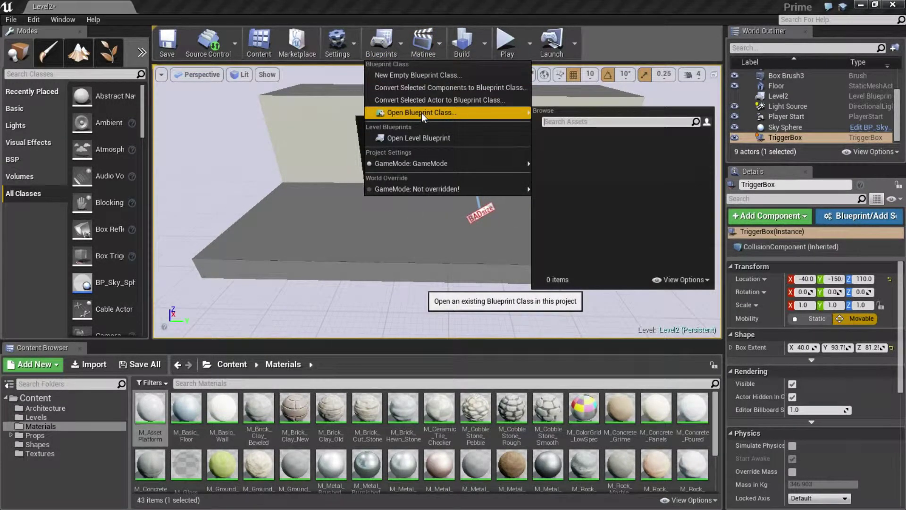
{"action": "left_click", "coordinate": [429, 137]}
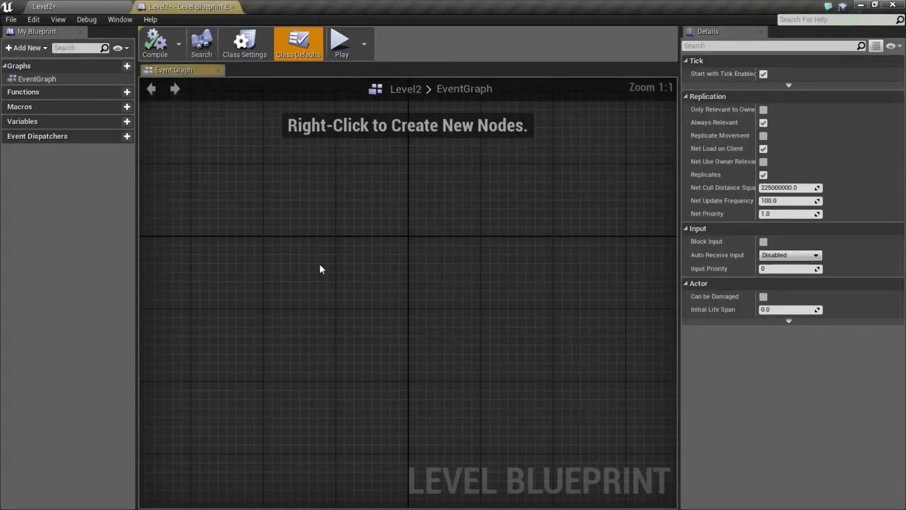
Step: Add an OnActorBeginOverlap (TriggerBox) event node and drag a wire from its exec output
{"action": "right_click", "coordinate": [313, 251]}
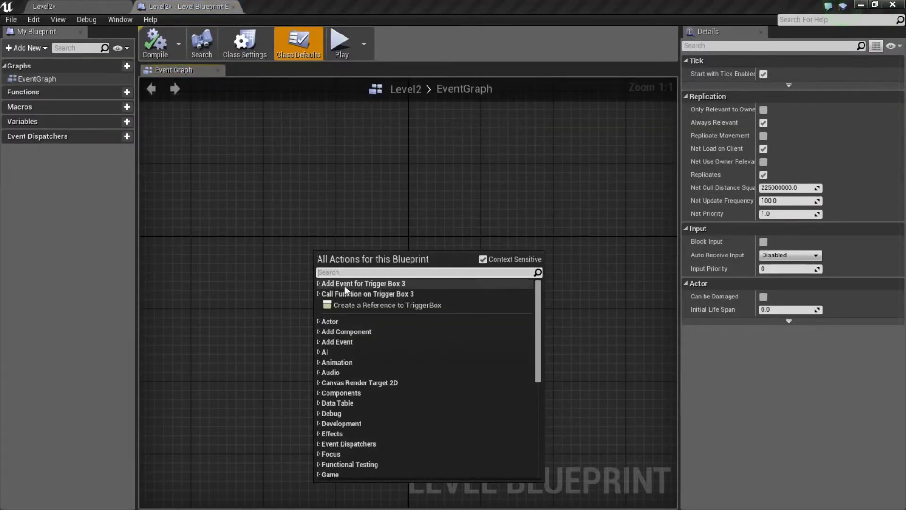
{"action": "left_click", "coordinate": [317, 282]}
{"action": "left_click", "coordinate": [325, 294]}
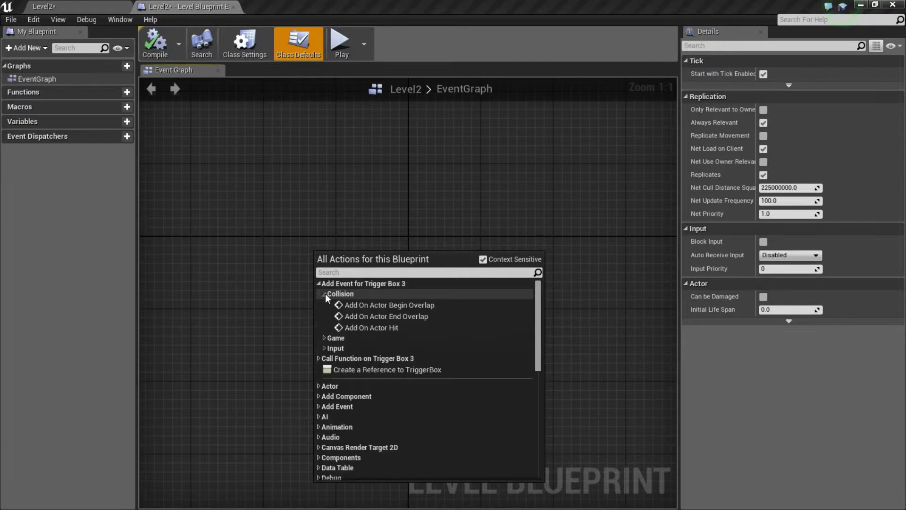
{"action": "left_click", "coordinate": [367, 305]}
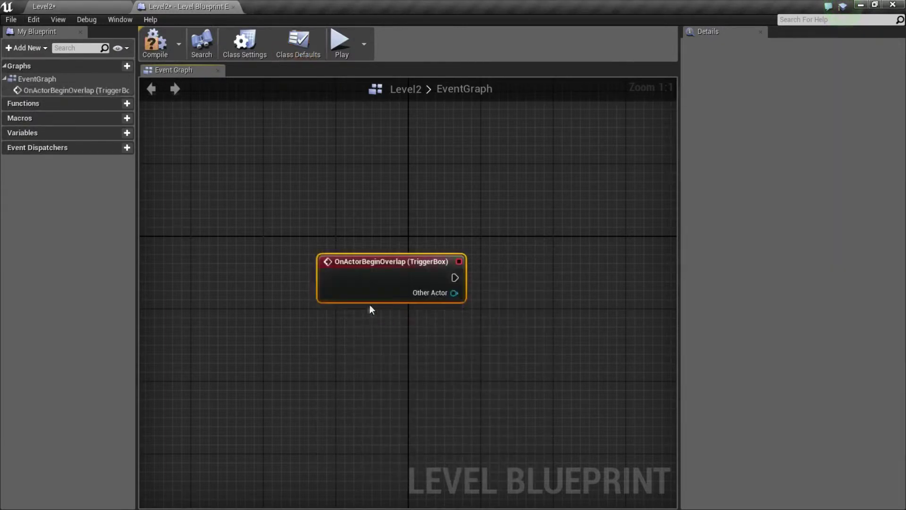
{"action": "left_click_drag", "start_coordinate": [390, 277], "coordinate": [257, 240]}
{"action": "left_click_drag", "start_coordinate": [319, 233], "coordinate": [410, 231]}
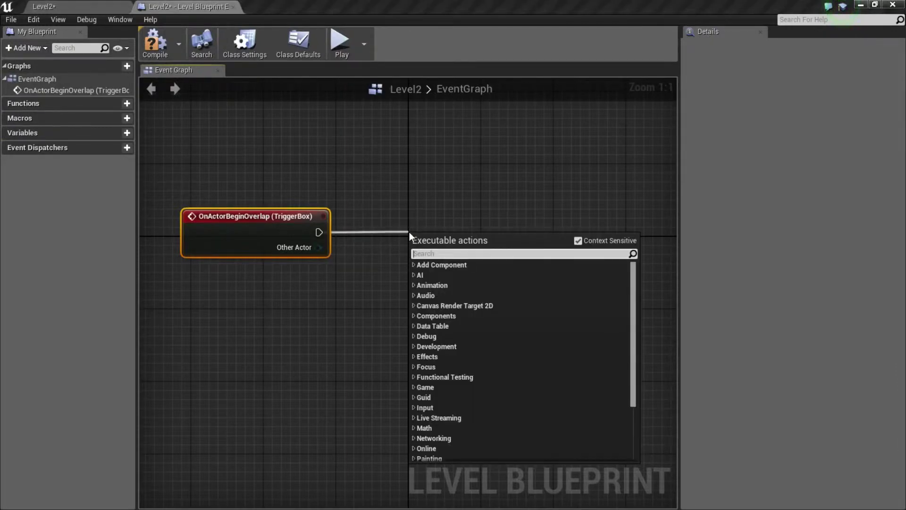
Step: Wire an Open Level node with Level Name Level2 to the overlap event, compile, and close
{"action": "type", "text": "op"}
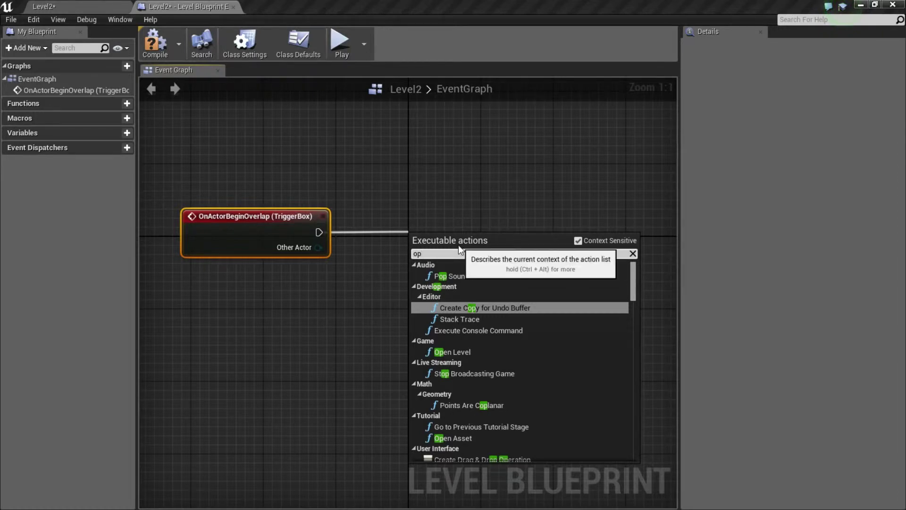
{"action": "type", "text": "en"}
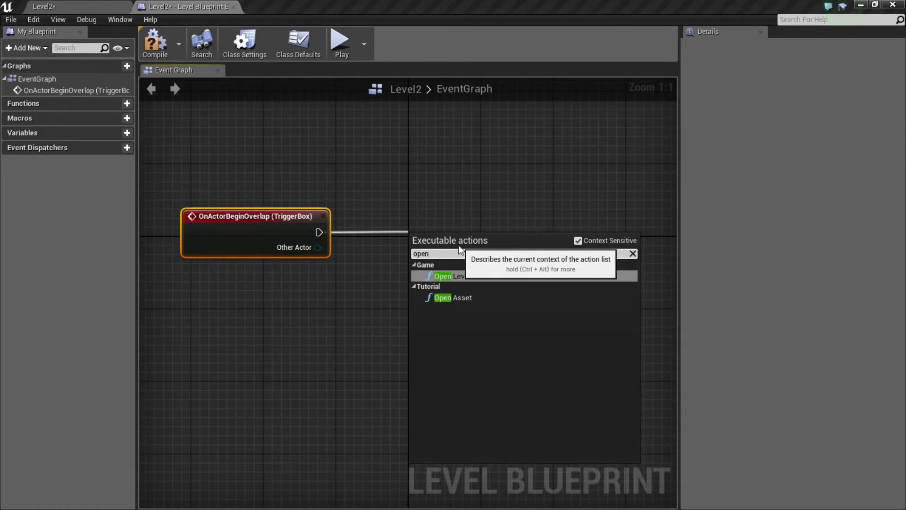
{"action": "left_click", "coordinate": [464, 276]}
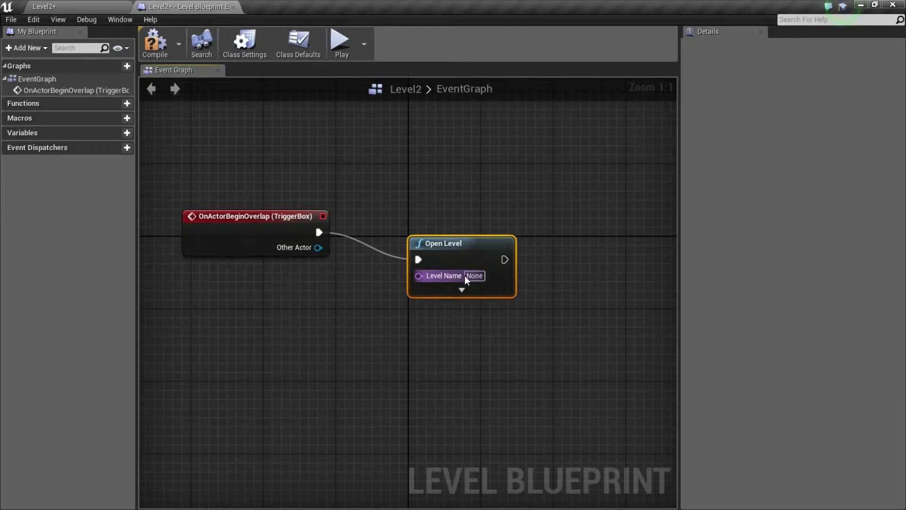
{"action": "left_click", "coordinate": [476, 276]}
{"action": "type", "text": "Level2"}
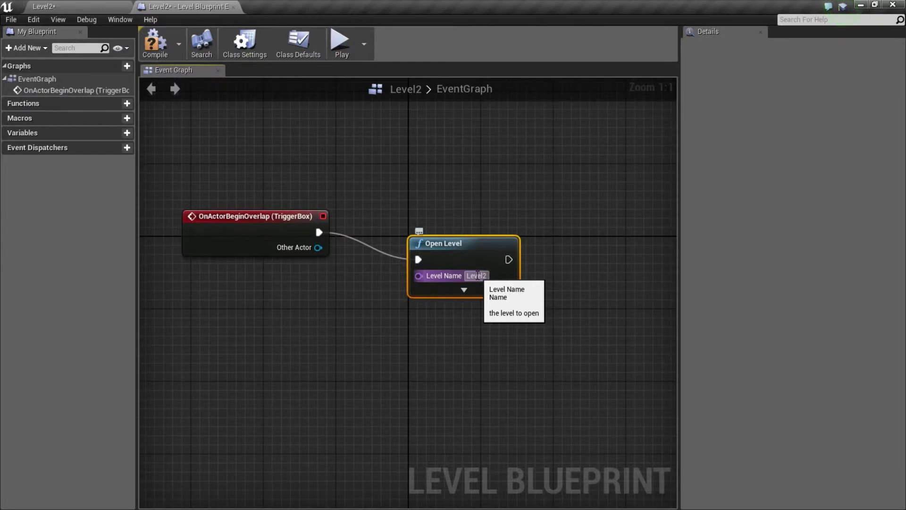
{"action": "left_click", "coordinate": [465, 347]}
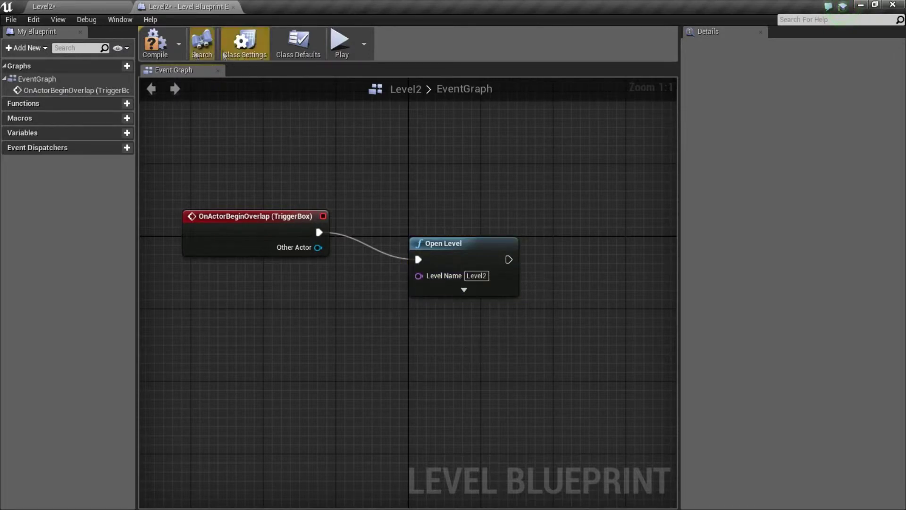
{"action": "left_click", "coordinate": [153, 45]}
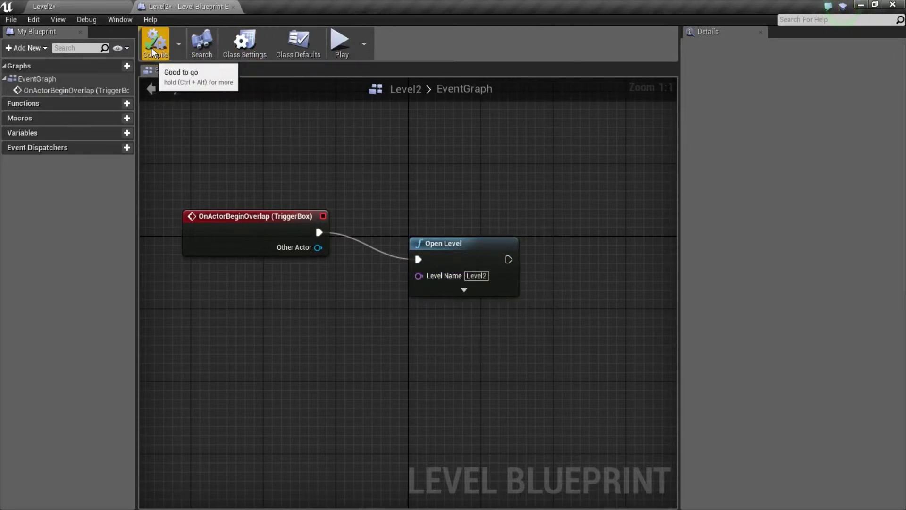
{"action": "left_click", "coordinate": [233, 7]}
Step: Save all unsaved levels and assets, including Level2
{"action": "left_click", "coordinate": [10, 19]}
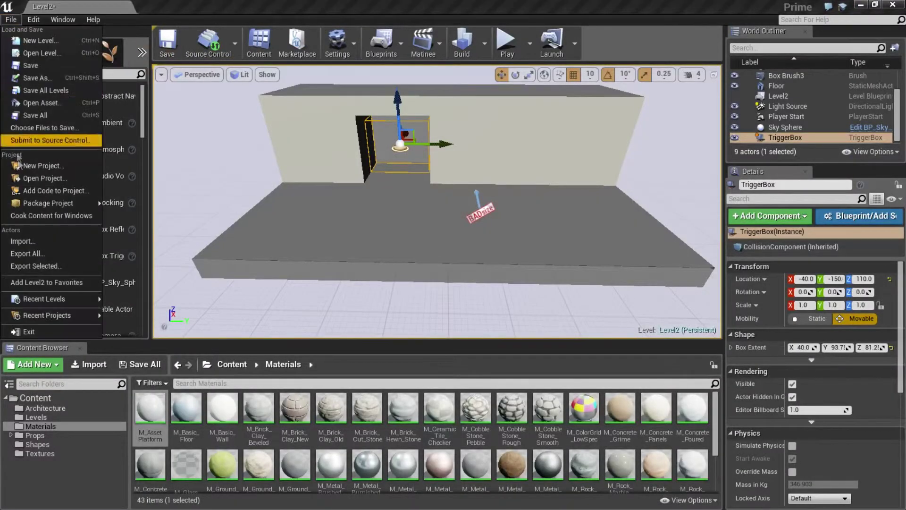
{"action": "left_click", "coordinate": [20, 117]}
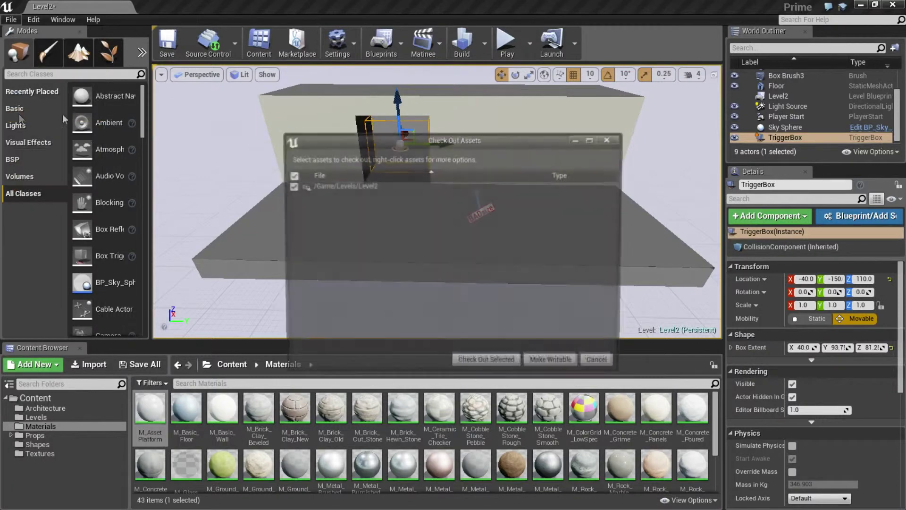
{"action": "left_click", "coordinate": [488, 367]}
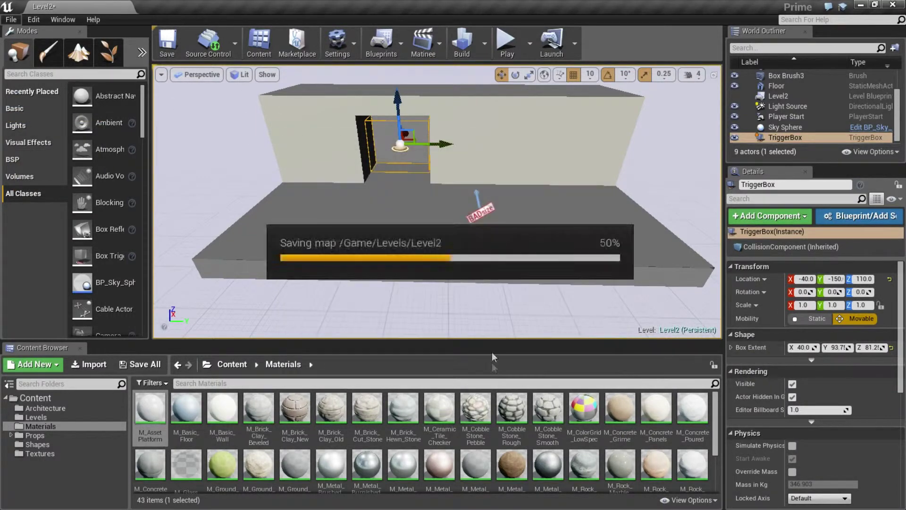
Step: Submit Level2 to source control with the description 'tut01' as changelist 22
{"action": "left_click", "coordinate": [230, 46]}
{"action": "left_click", "coordinate": [237, 100]}
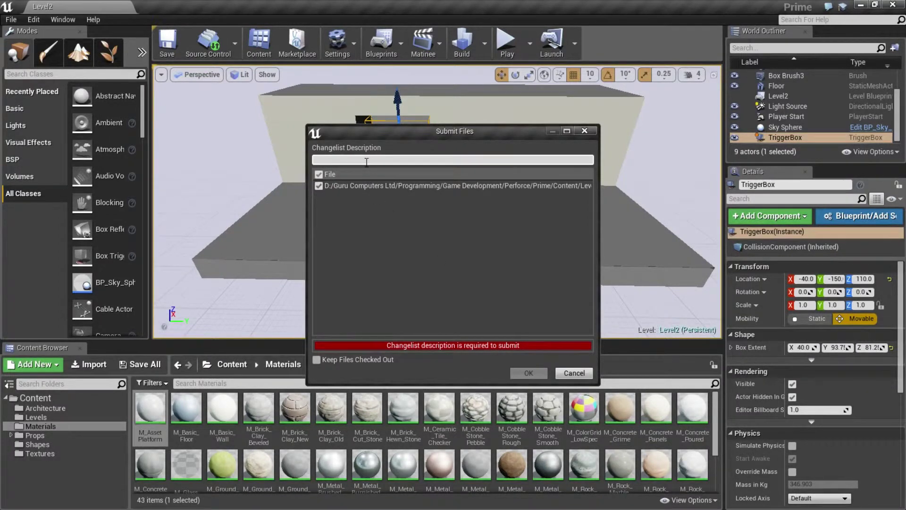
{"action": "type", "text": "tut01"}
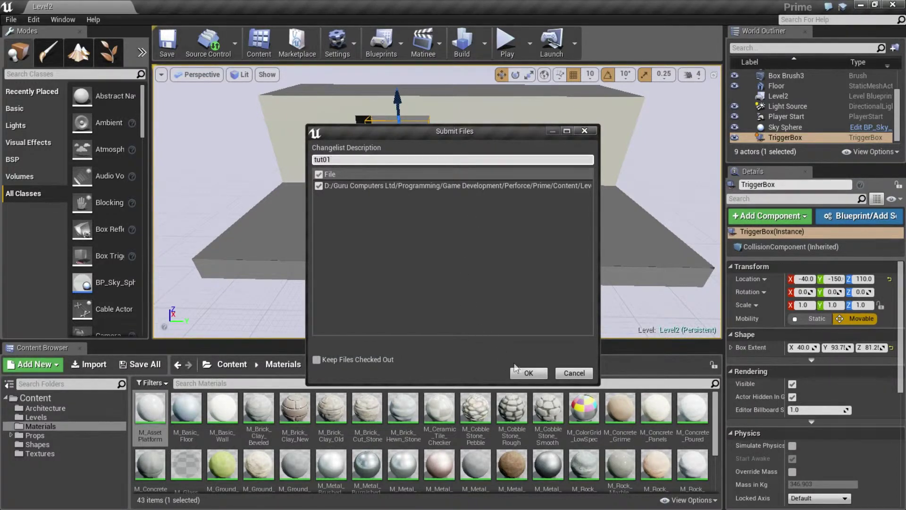
{"action": "left_click", "coordinate": [527, 373]}
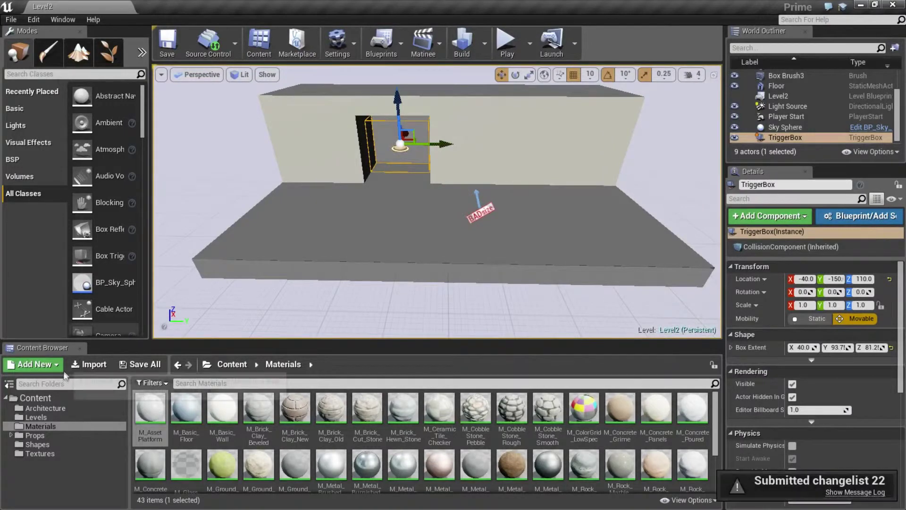
Step: Sync the Content root folder to the latest version from source control
{"action": "left_click", "coordinate": [42, 400]}
{"action": "right_click", "coordinate": [41, 400]}
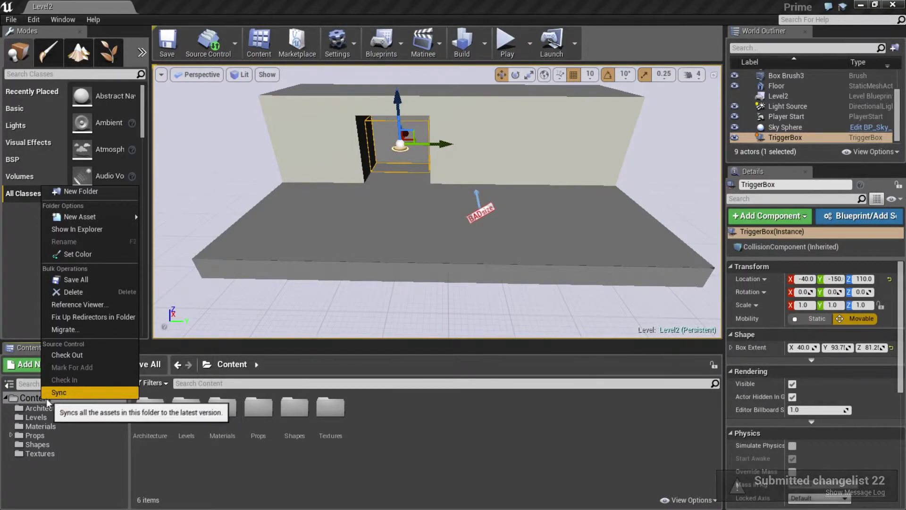
{"action": "left_click", "coordinate": [47, 397]}
{"action": "right_click", "coordinate": [36, 399]}
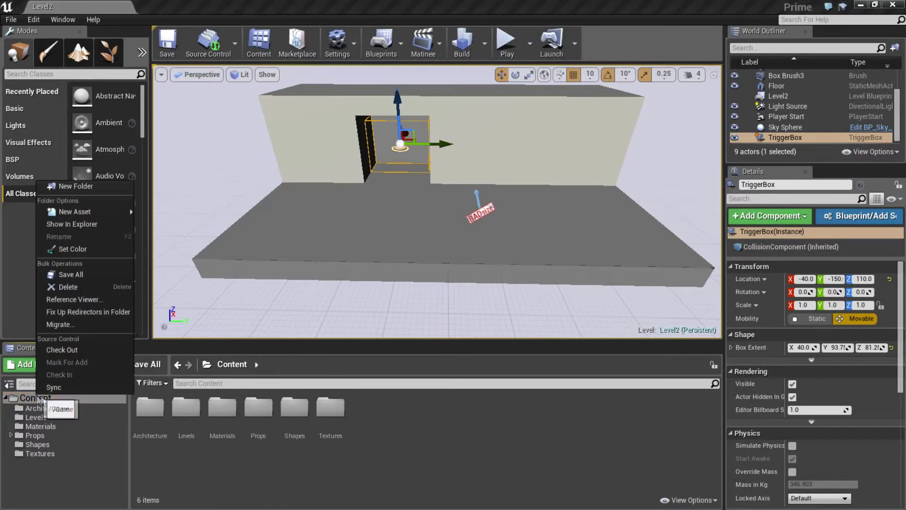
{"action": "mouse_move", "coordinate": [71, 212]}
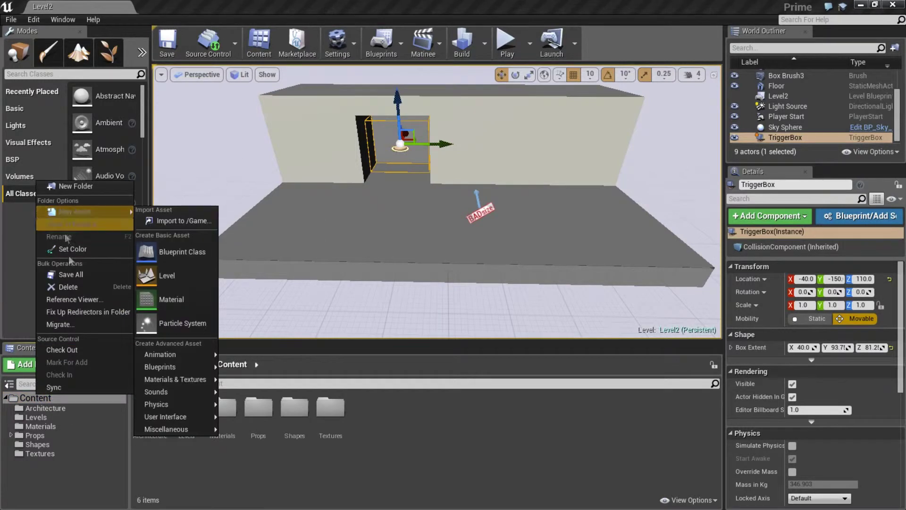
{"action": "left_click", "coordinate": [58, 387]}
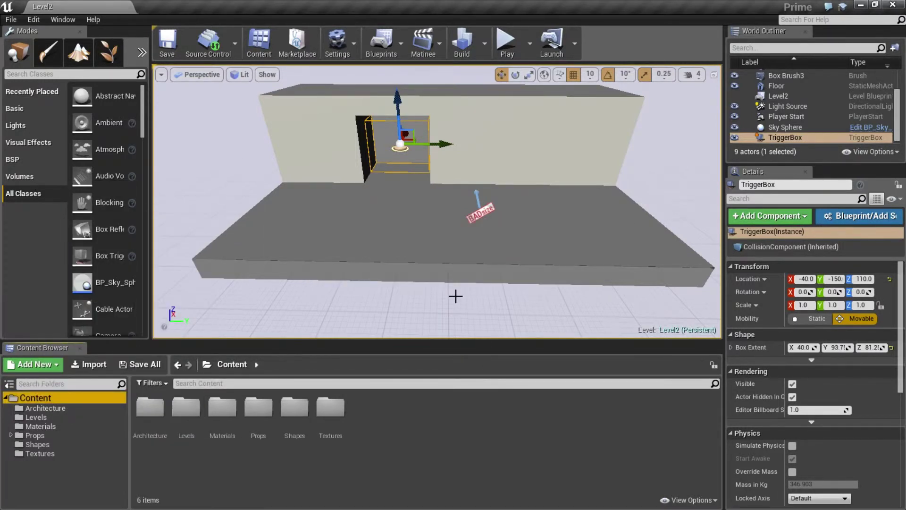
Step: Play Level2 in the editor to test the doorway trigger
{"action": "left_click", "coordinate": [506, 43]}
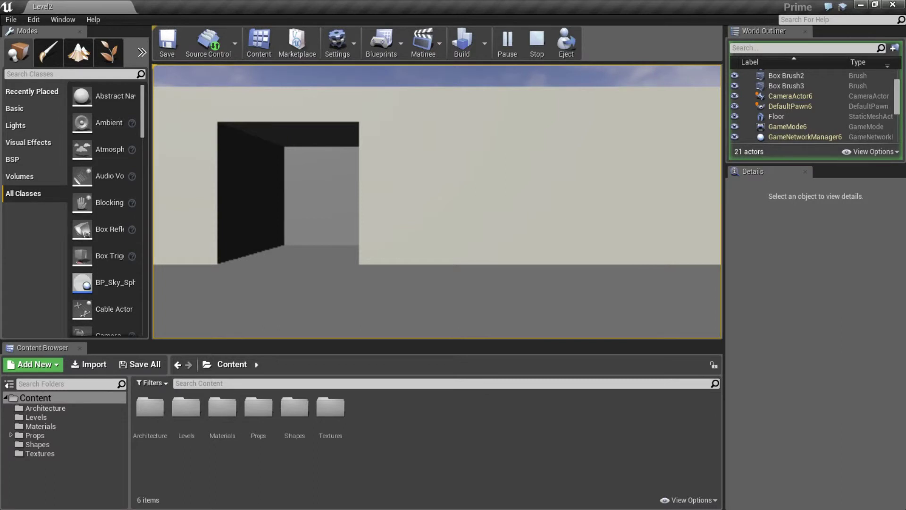
Step: Stop the play-test and change the Open Level node's Level Name from Level2 to Level1
{"action": "left_click", "coordinate": [536, 44]}
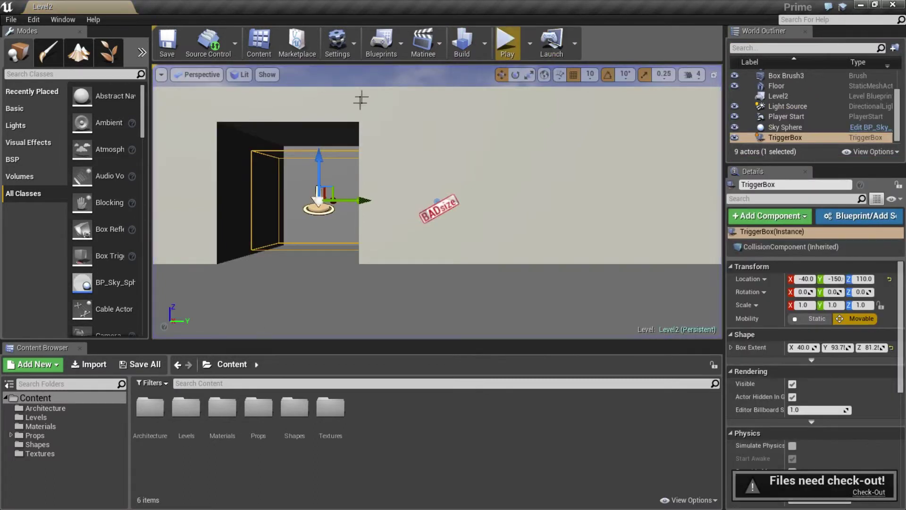
{"action": "left_click", "coordinate": [381, 43]}
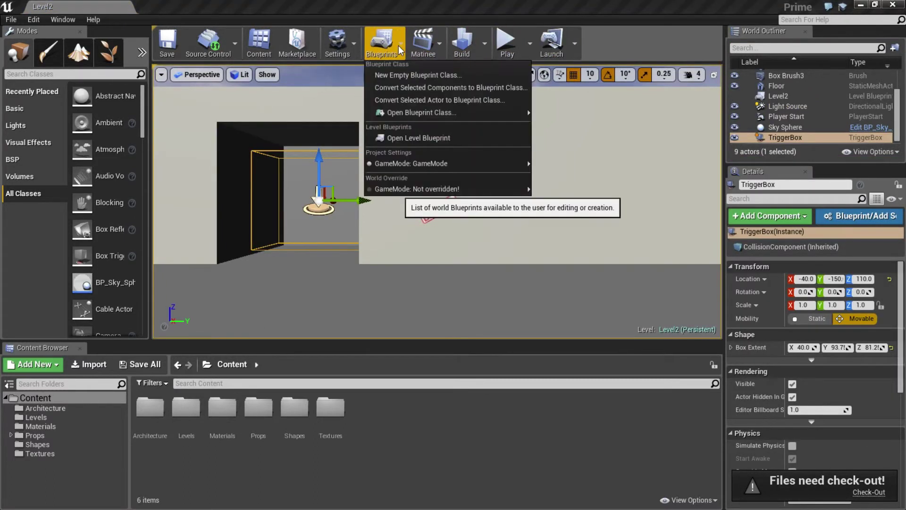
{"action": "left_click", "coordinate": [410, 138]}
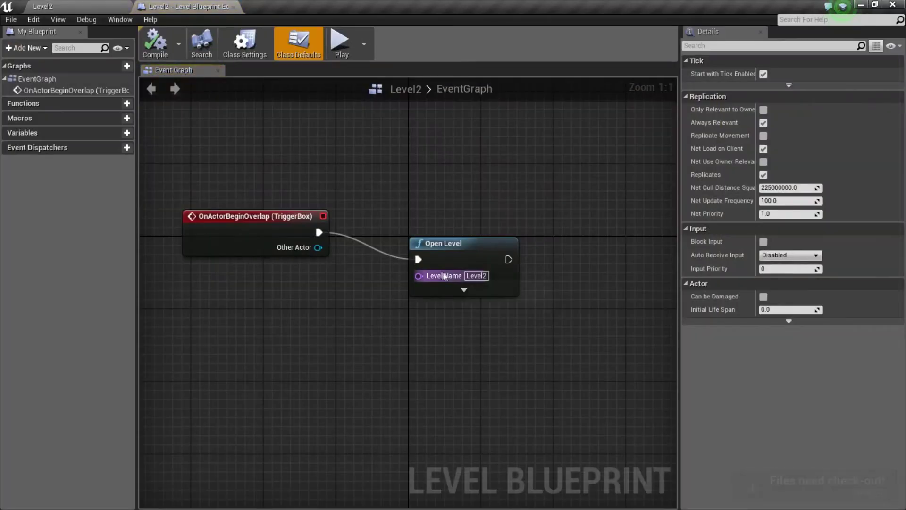
{"action": "left_click", "coordinate": [477, 276]}
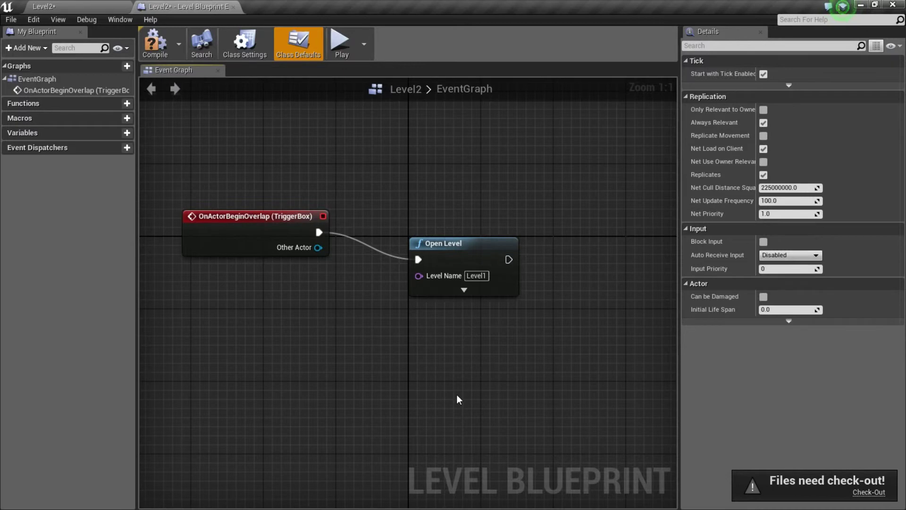
Step: Check out Level2 from source control, compile the Level Blueprint, and close its editor
{"action": "left_click", "coordinate": [857, 492]}
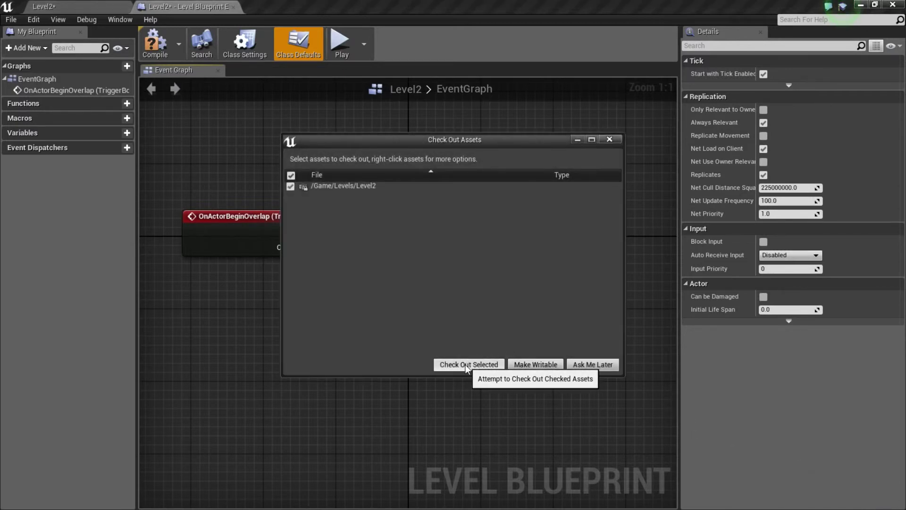
{"action": "left_click", "coordinate": [465, 364]}
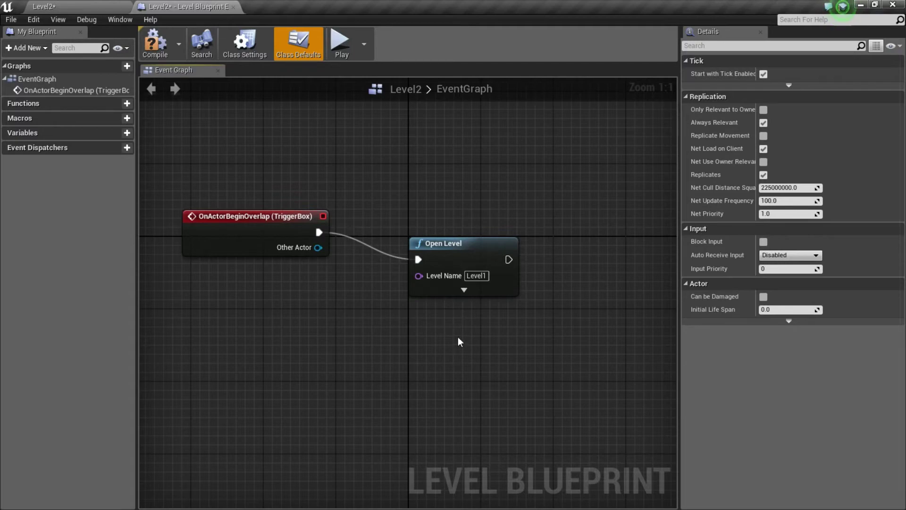
{"action": "left_click", "coordinate": [159, 39]}
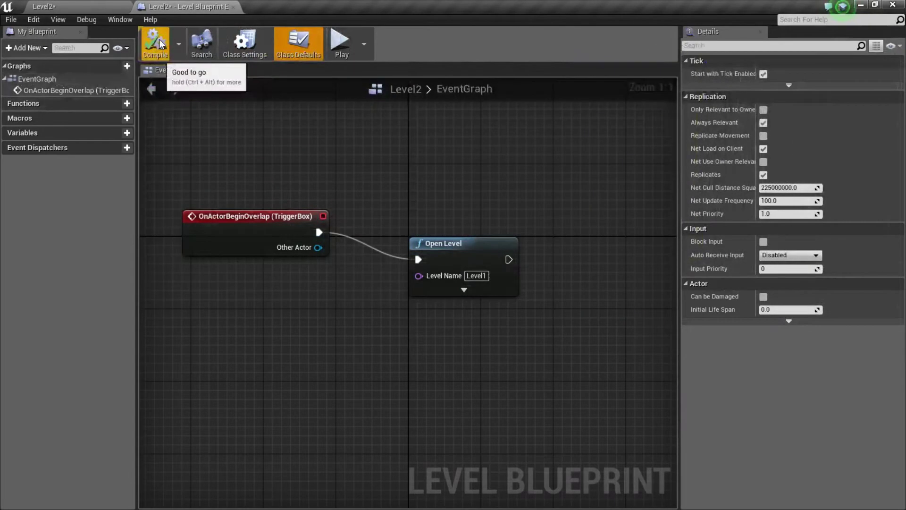
{"action": "left_click", "coordinate": [234, 7]}
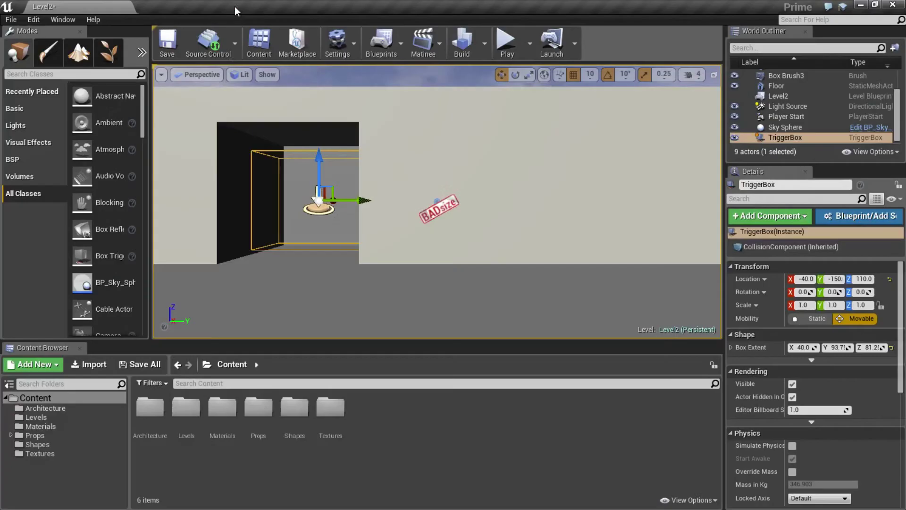
Step: Save all, then submit Level2 to source control as changelist 23 described 'debug'
{"action": "left_click", "coordinate": [13, 19]}
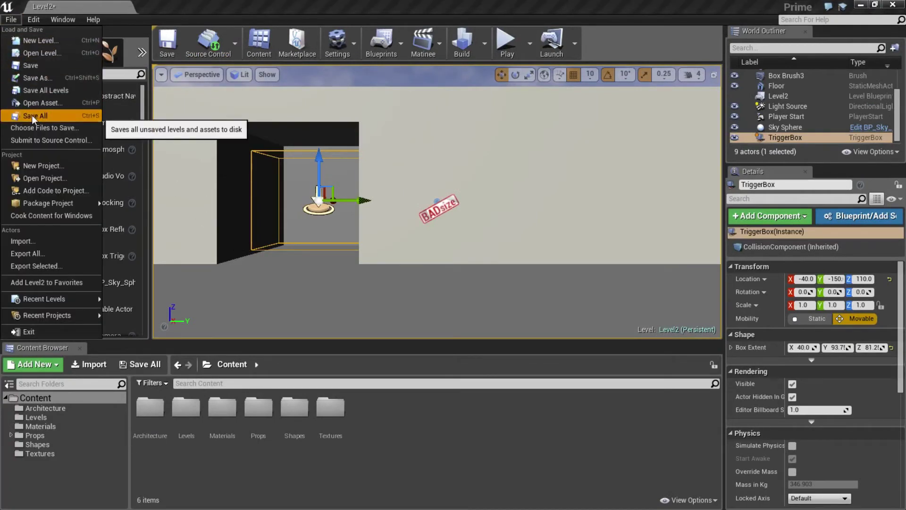
{"action": "left_click", "coordinate": [32, 115]}
{"action": "left_click", "coordinate": [237, 39]}
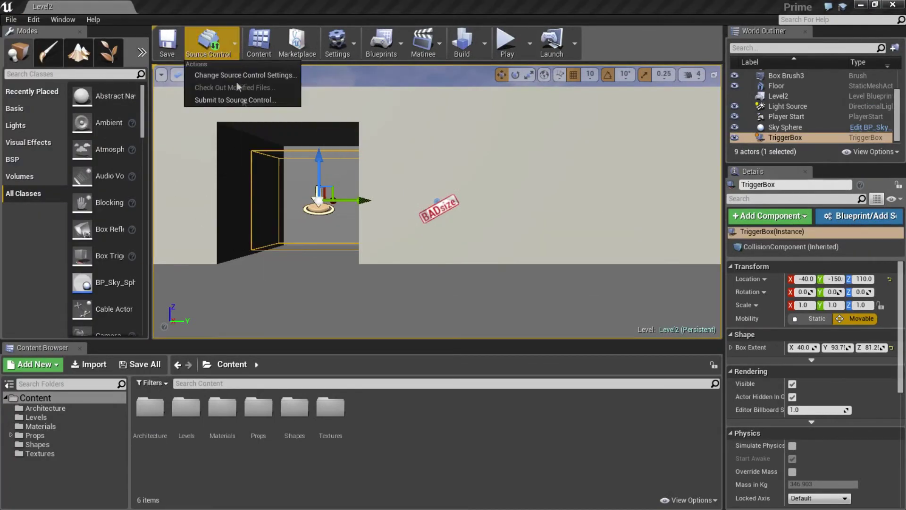
{"action": "left_click", "coordinate": [253, 101]}
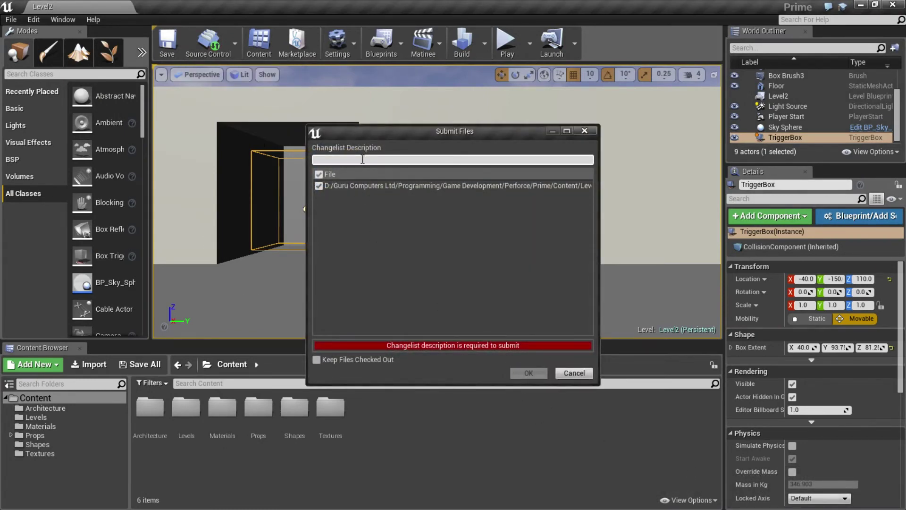
{"action": "type", "text": "debug"}
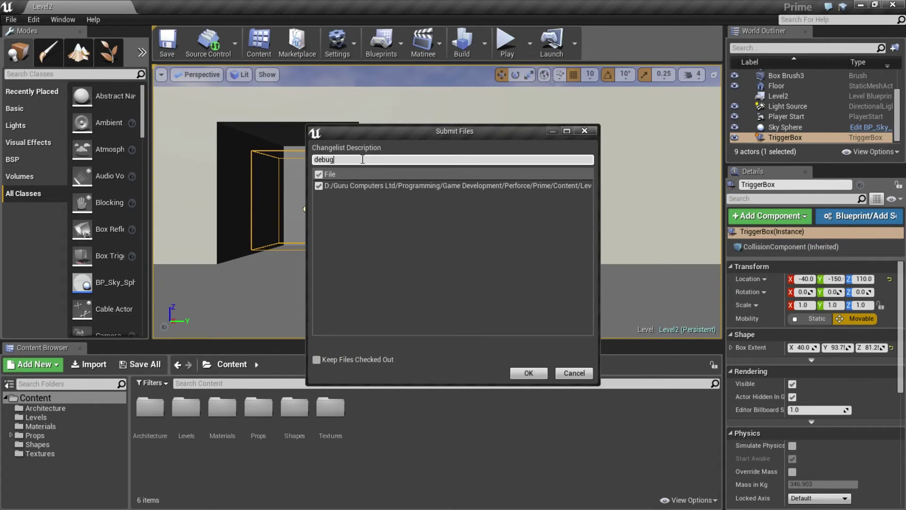
{"action": "key", "text": "Return"}
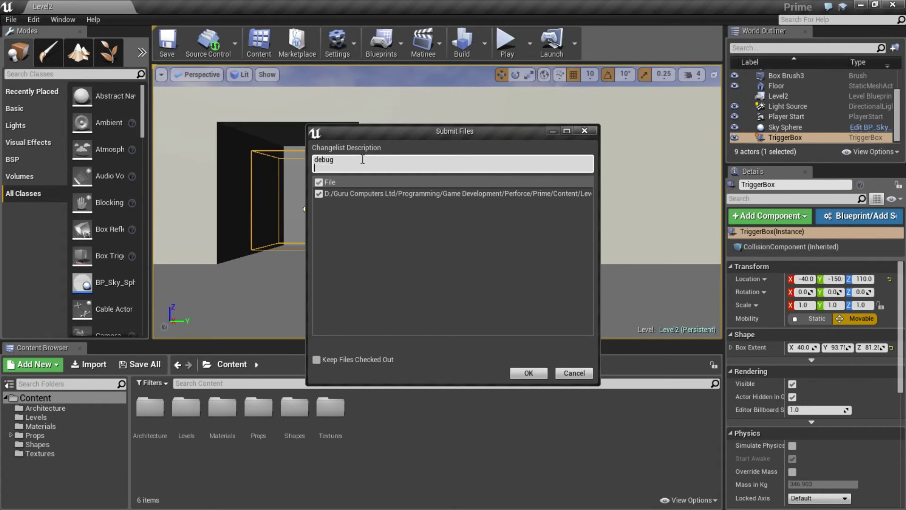
{"action": "left_click", "coordinate": [527, 372]}
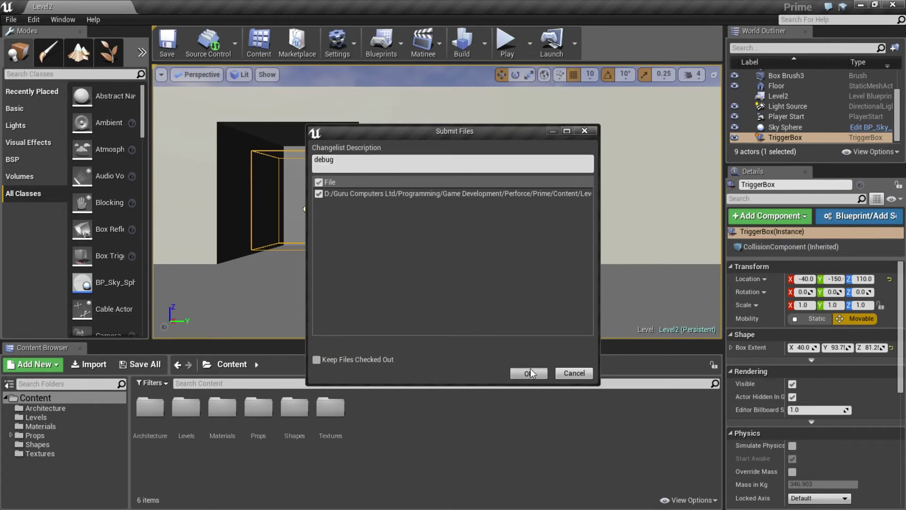
Step: Sync the Content folder to the latest version from source control
{"action": "right_click", "coordinate": [48, 397]}
{"action": "left_click", "coordinate": [66, 393]}
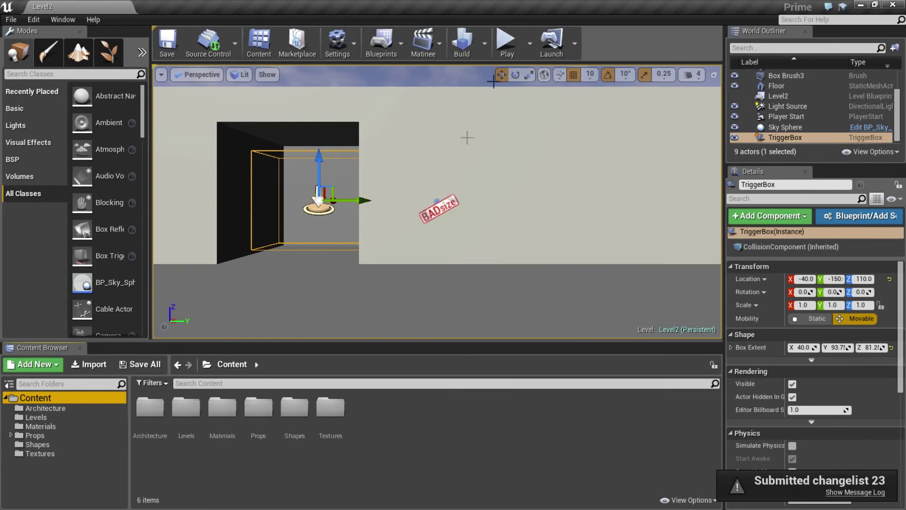
{"action": "left_click", "coordinate": [509, 46]}
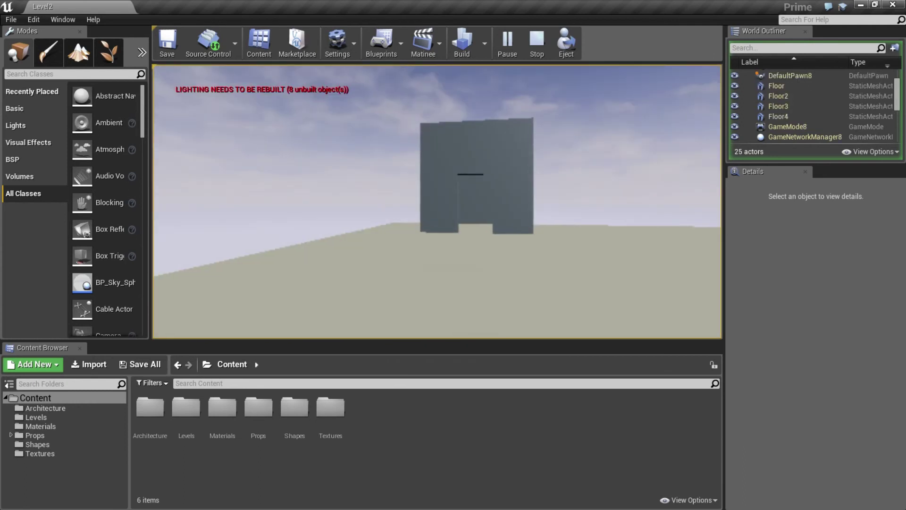
Step: Walk the player forward through the doorway so Level1 loads
{"action": "key", "text": "w"}
{"action": "key", "text": "w"}
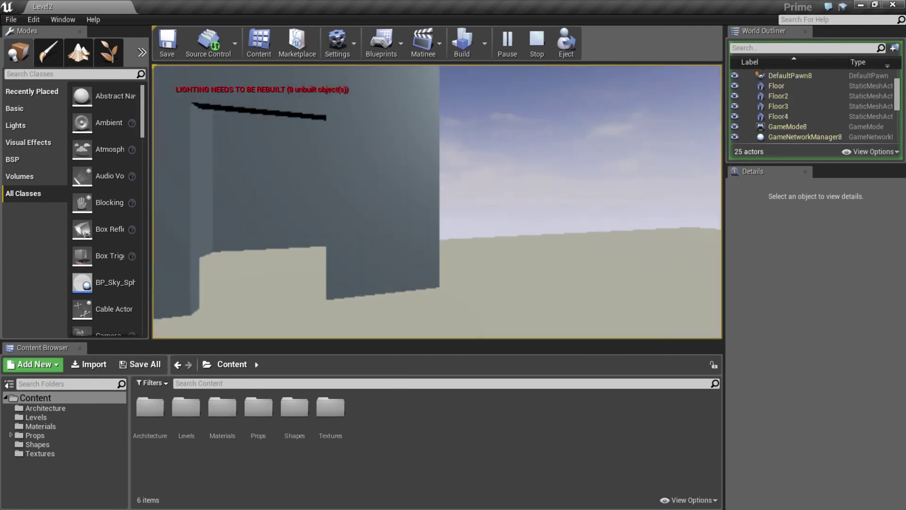
{"action": "key", "text": "w"}
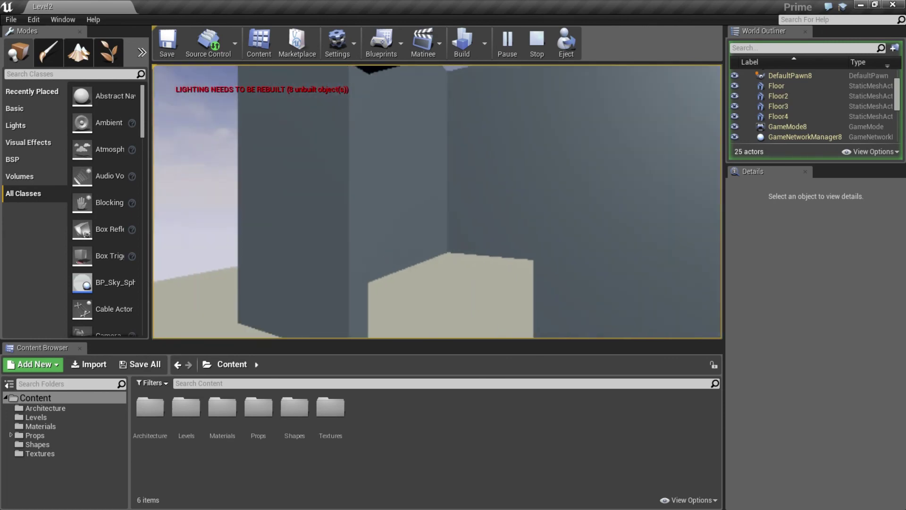